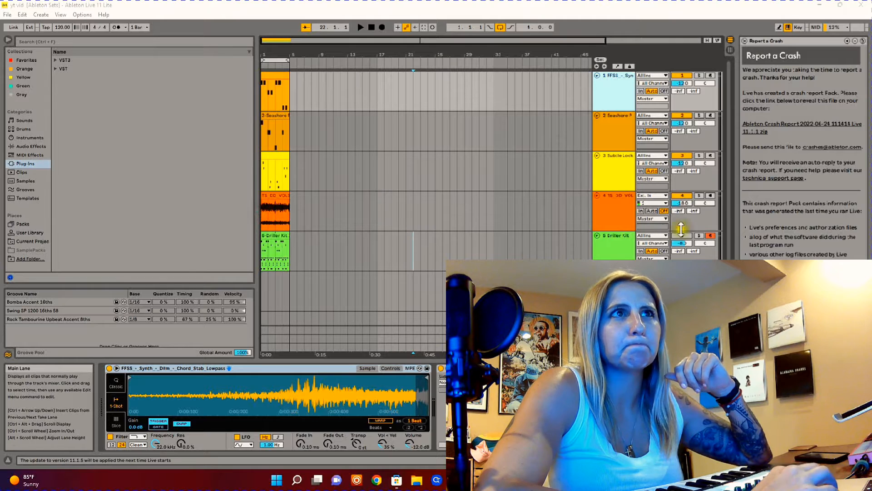
Step: Play the full arrangement from bar 1 and stop playback after listening
{"action": "left_click", "coordinate": [387, 254]}
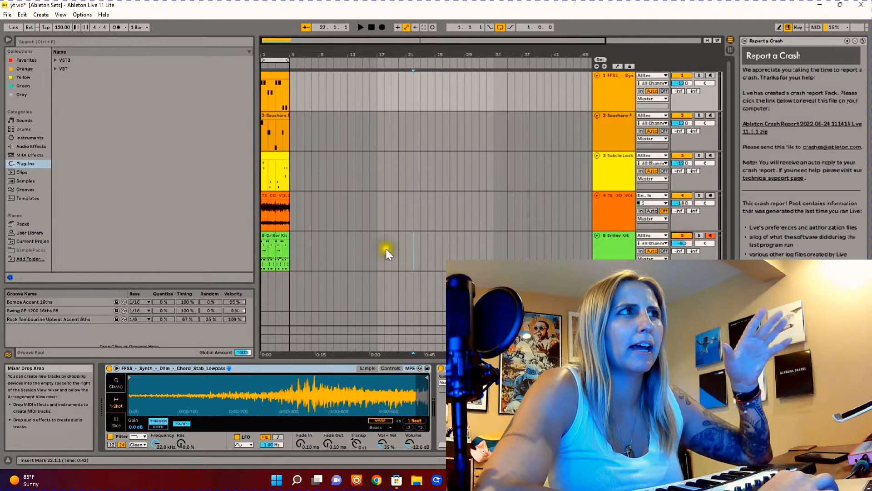
{"action": "left_click", "coordinate": [263, 256]}
{"action": "key", "text": "space"}
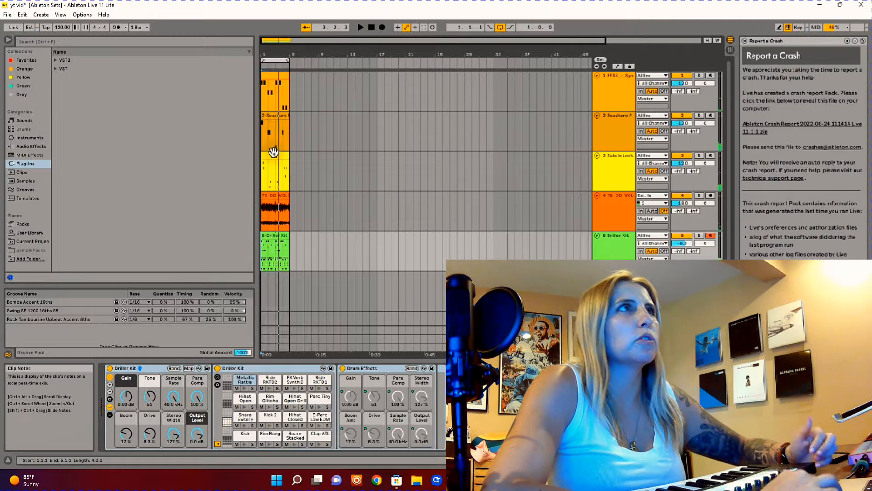
{"action": "key", "text": "space"}
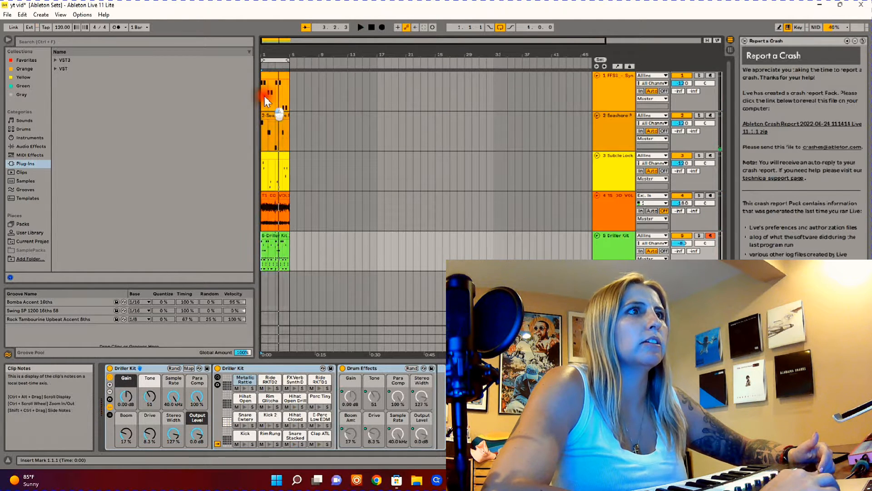
Step: Play the arrangement from bar 1, soloing the FFSS Synth, Seashore Pad and Subtle Lock Pluck tracks one after another
{"action": "left_click", "coordinate": [264, 97]}
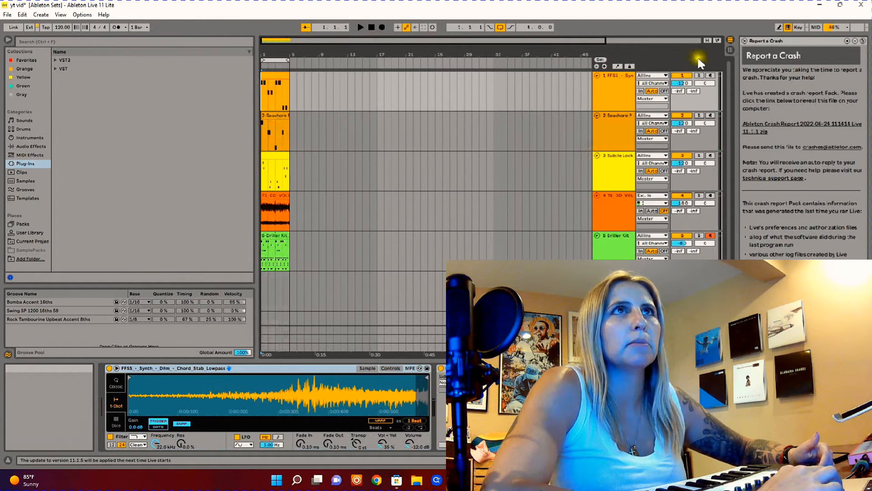
{"action": "left_click", "coordinate": [700, 75]}
{"action": "key", "text": "space"}
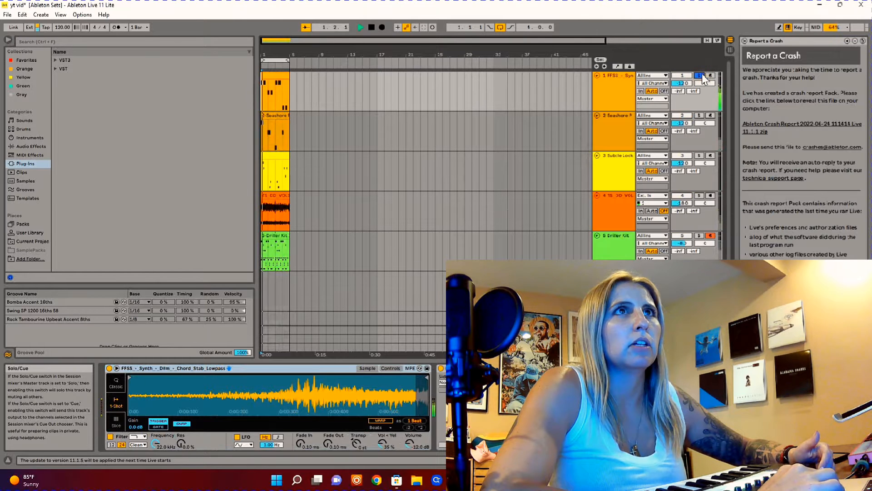
{"action": "left_click", "coordinate": [700, 115]}
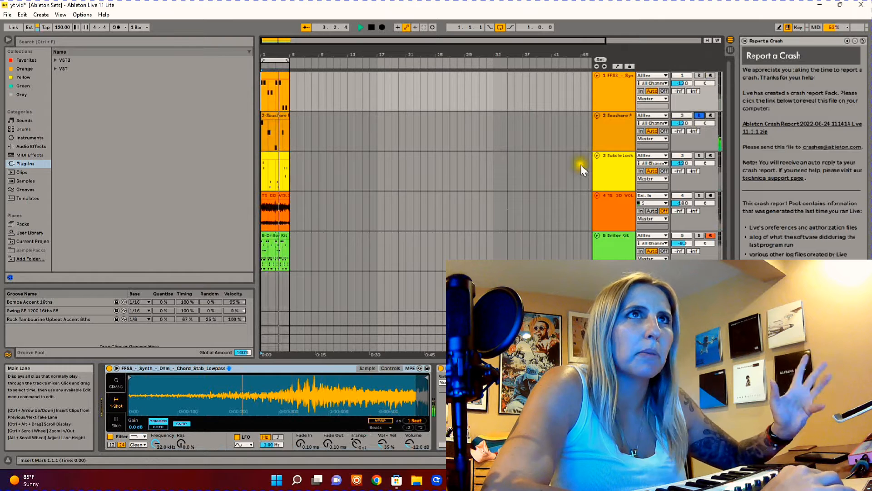
{"action": "left_click", "coordinate": [700, 156]}
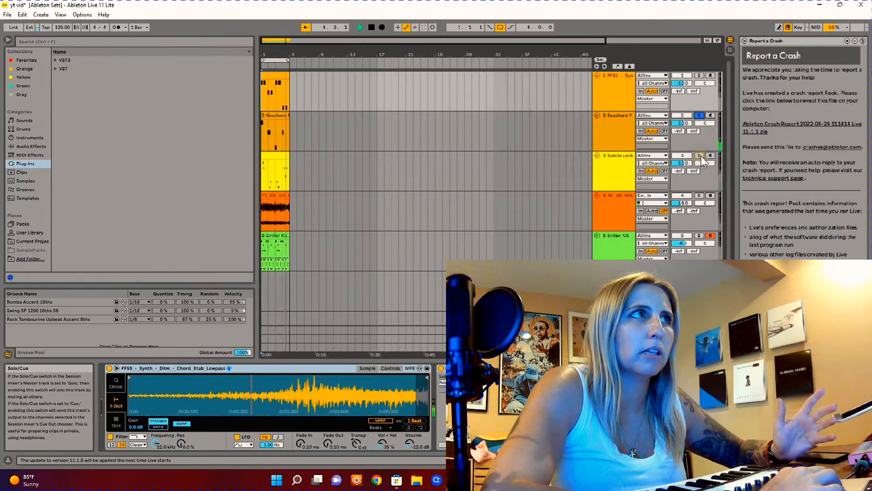
{"action": "left_click", "coordinate": [701, 156]}
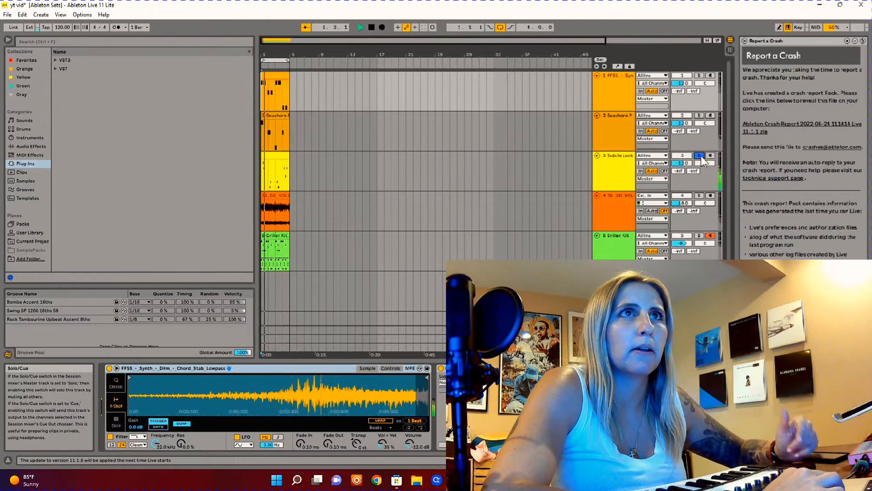
Step: Solo the tambourine drum loop track and show its audio clip in the clip view
{"action": "left_click", "coordinate": [703, 197]}
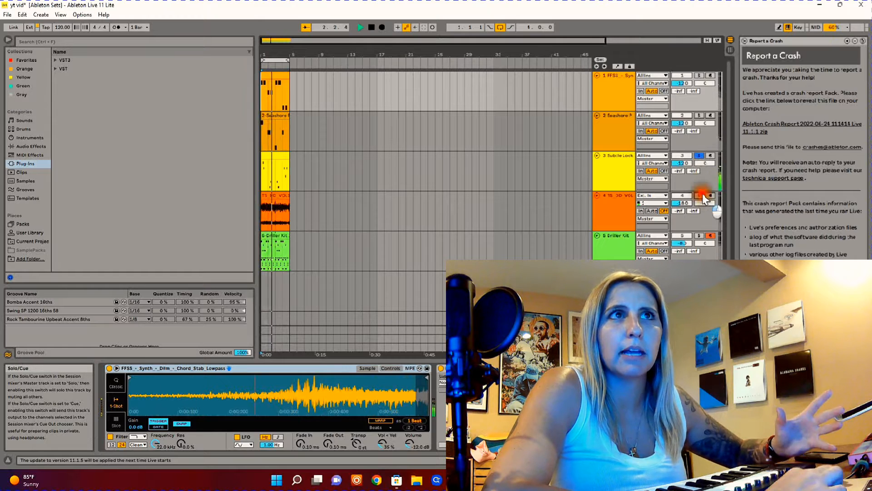
{"action": "left_click", "coordinate": [702, 197]}
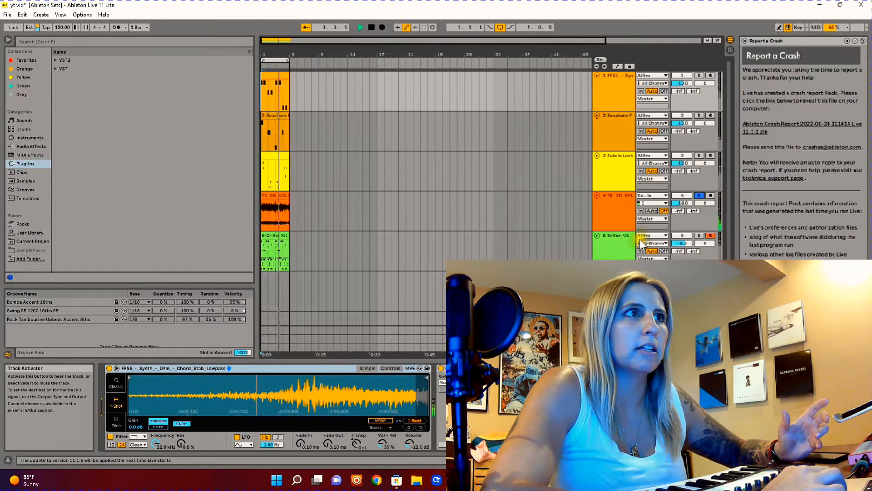
{"action": "left_click", "coordinate": [614, 216]}
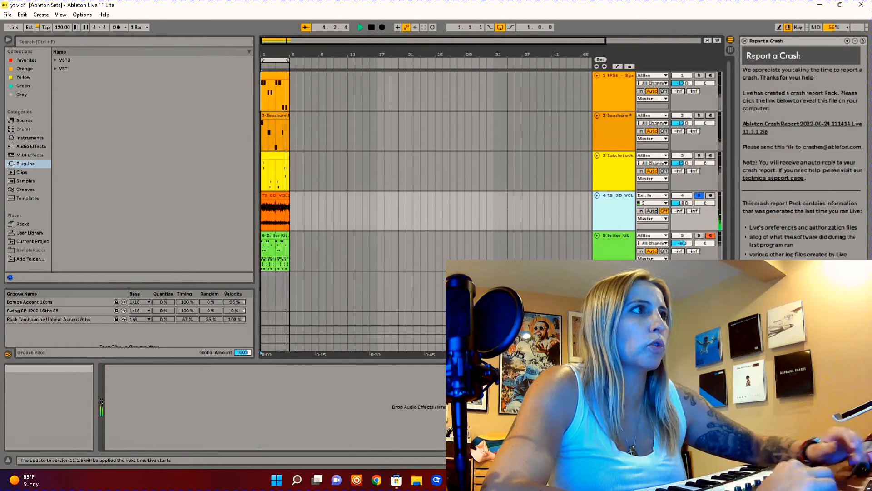
{"action": "key", "text": "shift+Tab"}
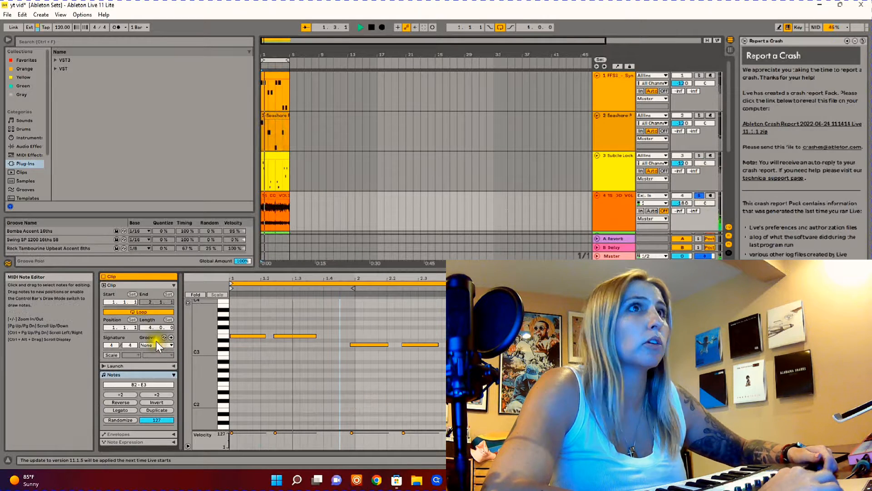
{"action": "left_click", "coordinate": [613, 207]}
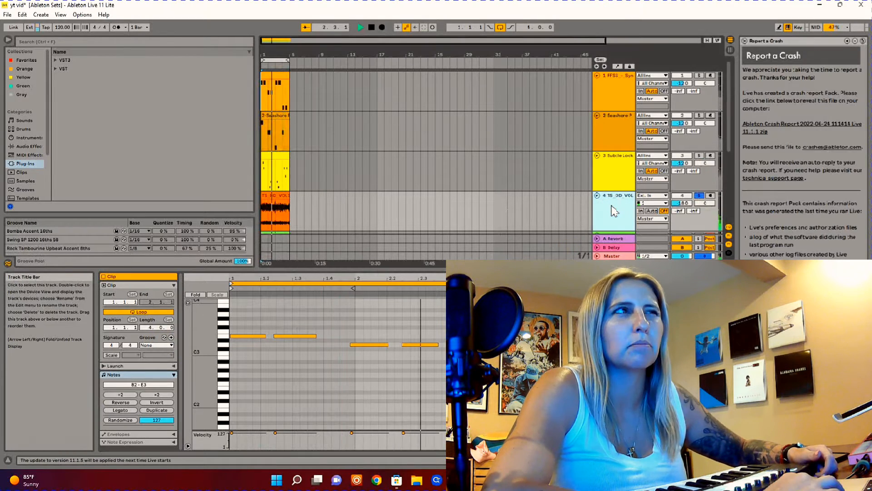
{"action": "left_click", "coordinate": [279, 210]}
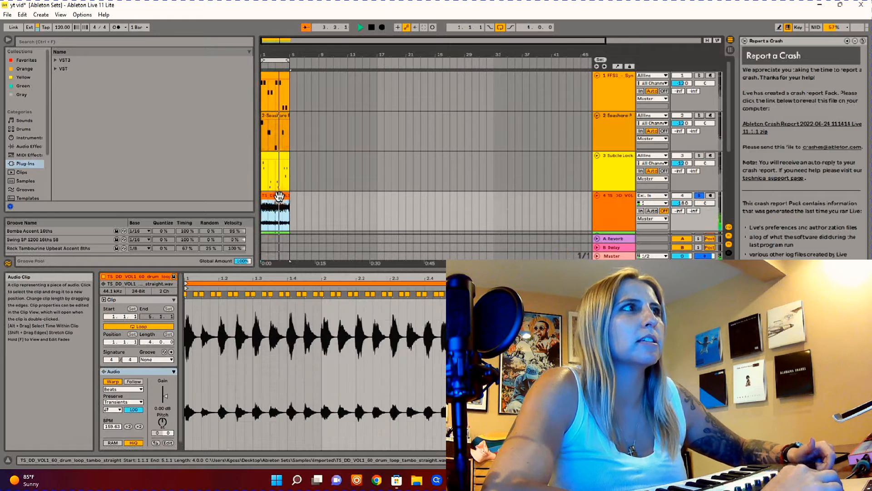
Step: Solo the Driller Kit track, show its MIDI clip, then unsolo it and stop playback after hearing the full mix
{"action": "scroll", "coordinate": [688, 215], "scroll_direction": "down", "scroll_amount": 2}
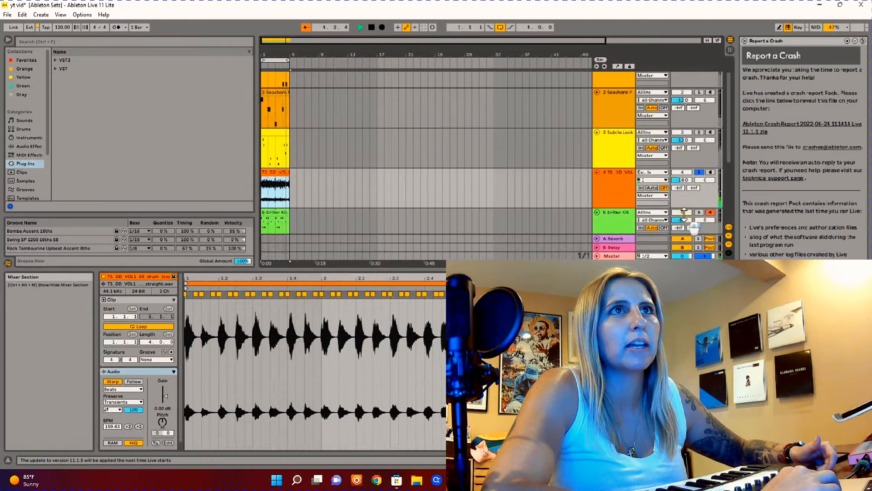
{"action": "left_click", "coordinate": [700, 209]}
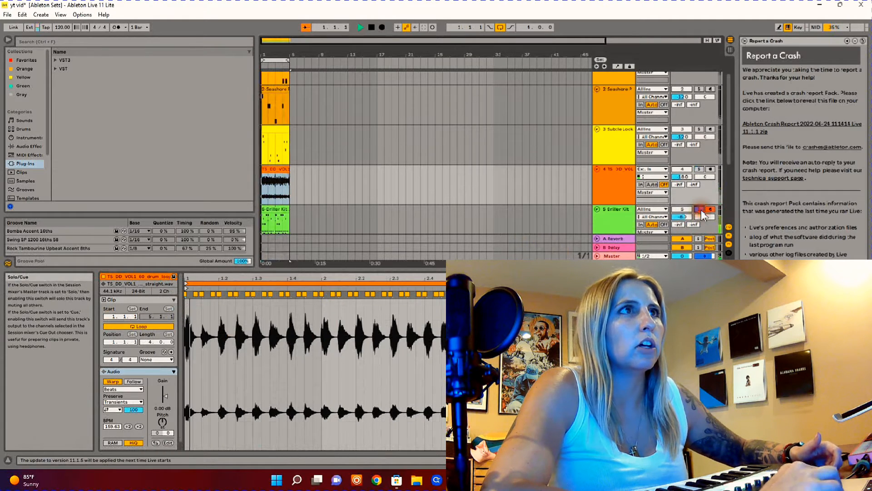
{"action": "left_click", "coordinate": [269, 218]}
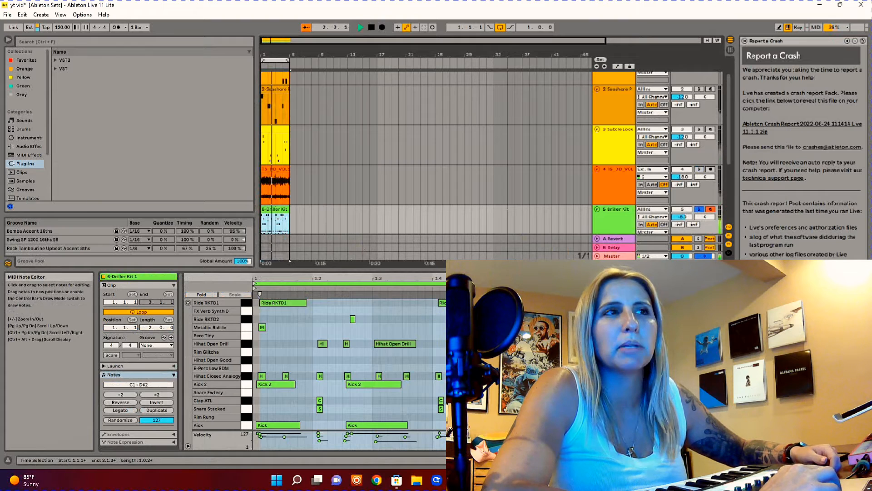
{"action": "left_click", "coordinate": [699, 209]}
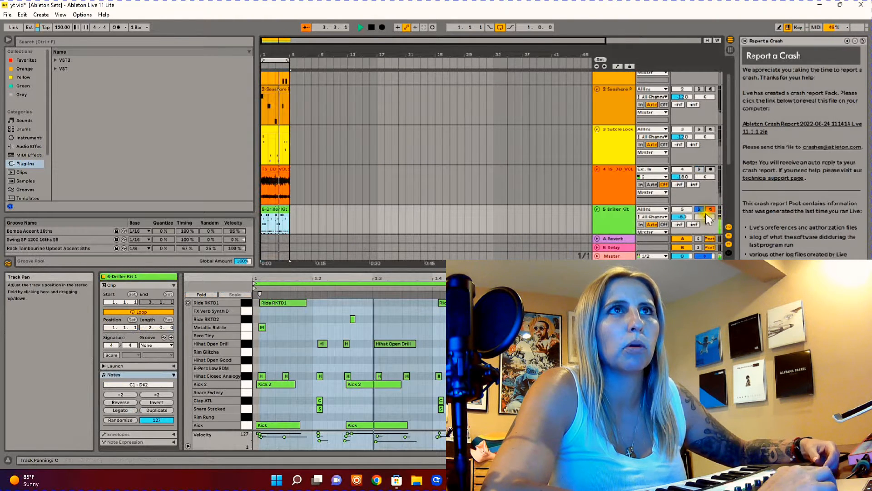
{"action": "scroll", "coordinate": [694, 180], "scroll_direction": "up", "scroll_amount": 2}
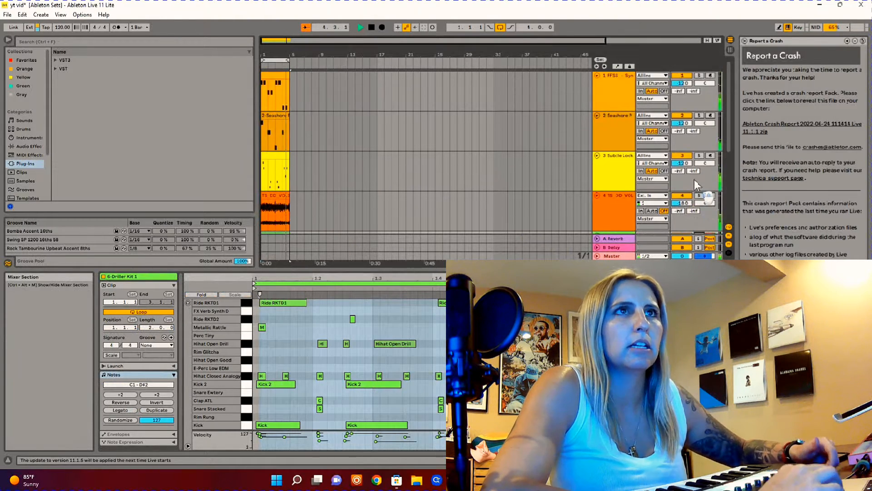
{"action": "key", "text": "space"}
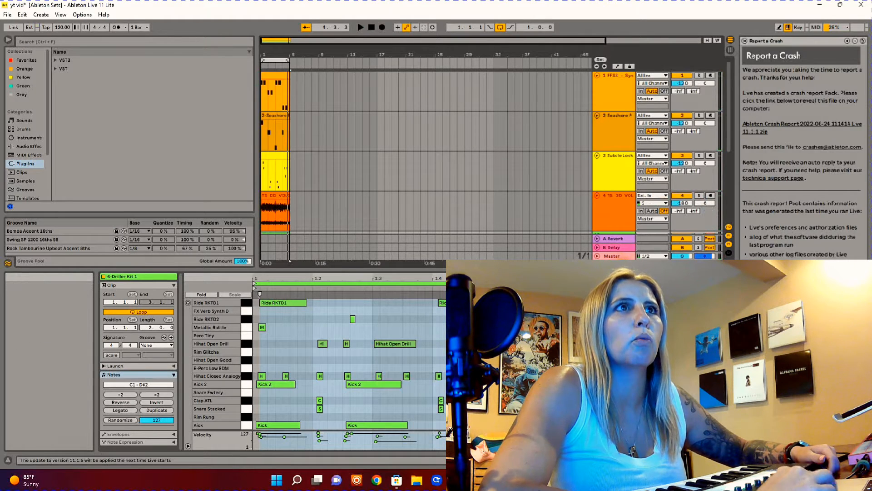
Step: Reduce the clip view's height and select the Instruments and Drums audio tracks below the Driller Kit in turn
{"action": "left_click_drag", "start_coordinate": [568, 269], "coordinate": [568, 321]}
{"action": "scroll", "coordinate": [565, 209], "scroll_direction": "down", "scroll_amount": 2}
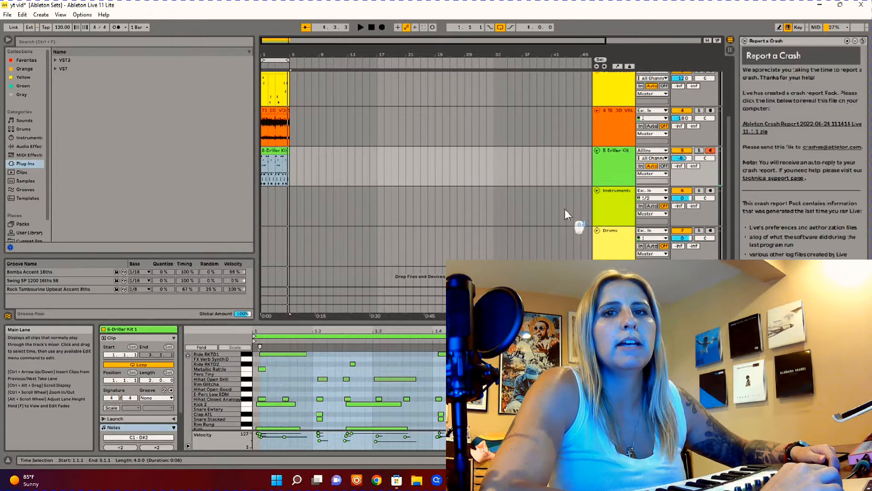
{"action": "left_click", "coordinate": [623, 209]}
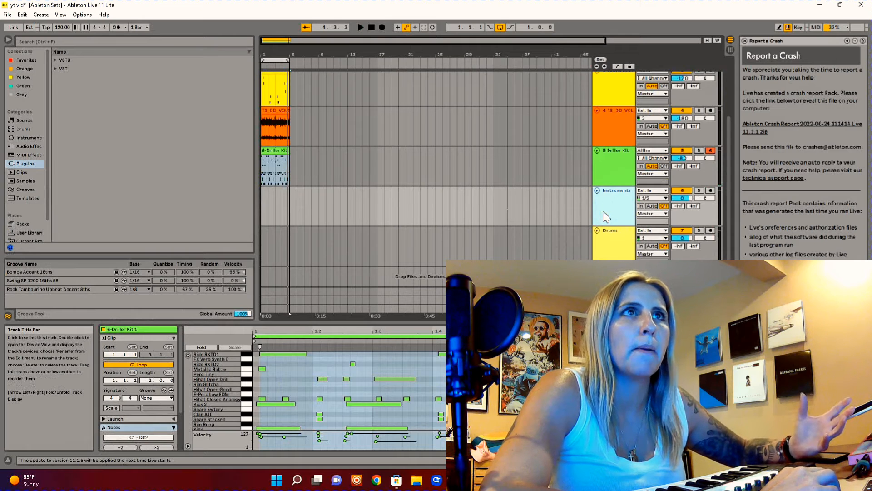
{"action": "left_click", "coordinate": [615, 252]}
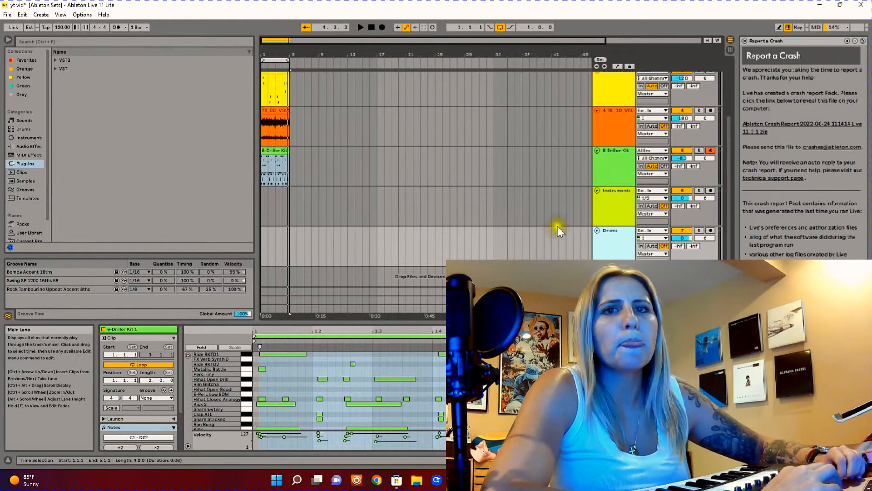
{"action": "left_click", "coordinate": [609, 209]}
{"action": "scroll", "coordinate": [611, 199], "scroll_direction": "up", "scroll_amount": 3}
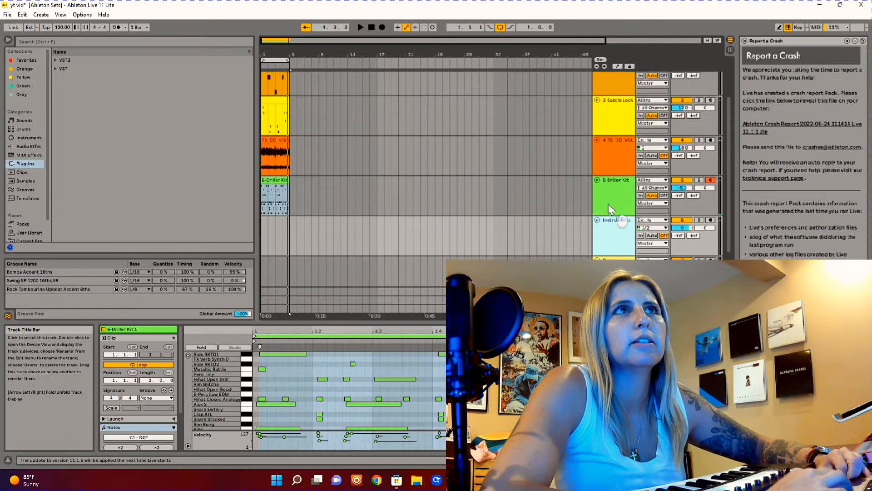
Step: Move the Instruments track directly below the Subtle Lock Pluck track, above the tambourine drum loop track
{"action": "left_click", "coordinate": [620, 104]}
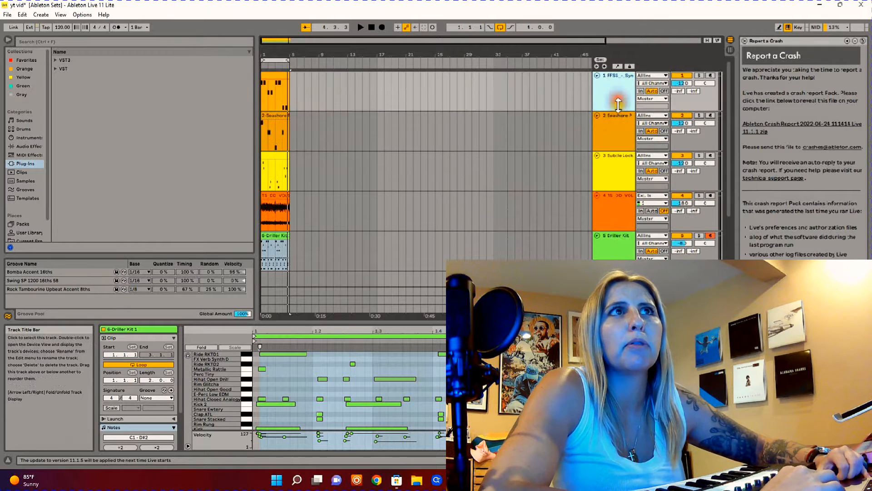
{"action": "left_click", "coordinate": [620, 134]}
{"action": "left_click", "coordinate": [621, 174]}
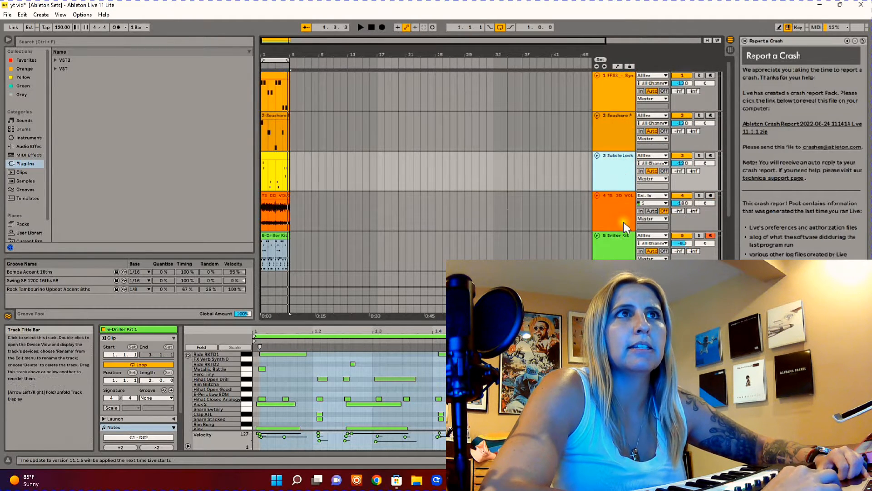
{"action": "scroll", "coordinate": [622, 220], "scroll_direction": "down", "scroll_amount": 2}
{"action": "left_click", "coordinate": [616, 244]}
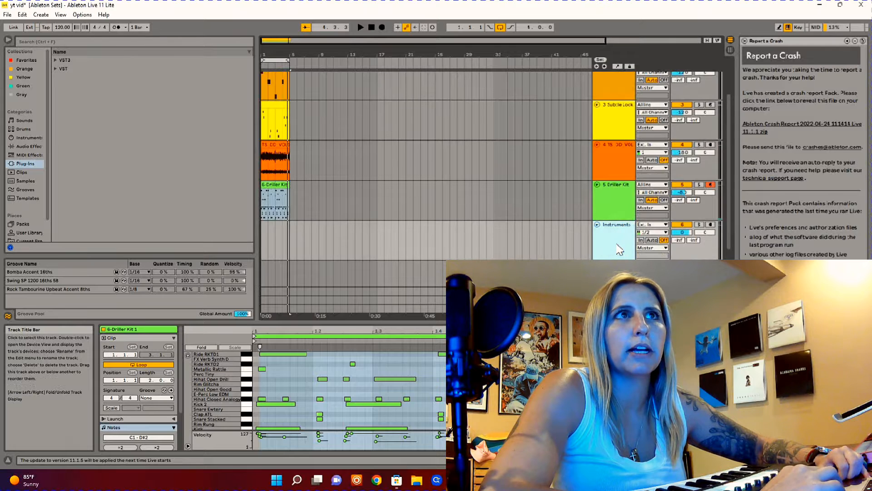
{"action": "scroll", "coordinate": [619, 236], "scroll_direction": "up", "scroll_amount": 1}
{"action": "left_click", "coordinate": [610, 196]}
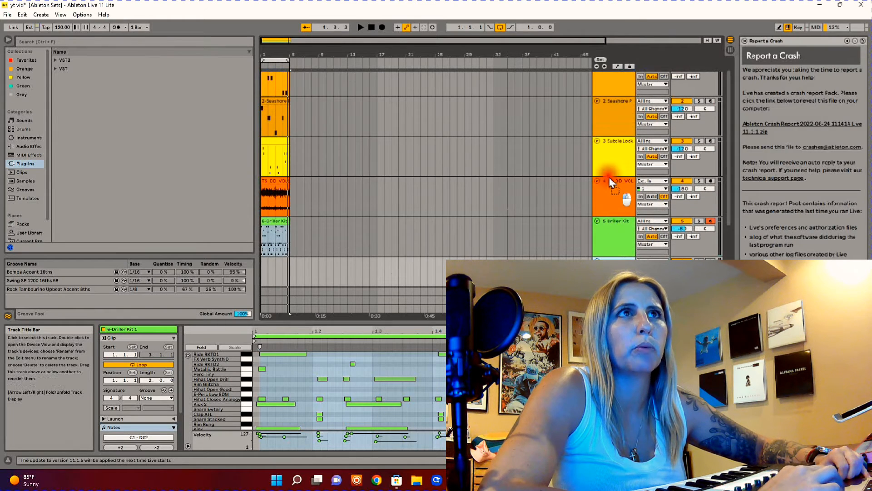
{"action": "scroll", "coordinate": [673, 179], "scroll_direction": "up", "scroll_amount": 1}
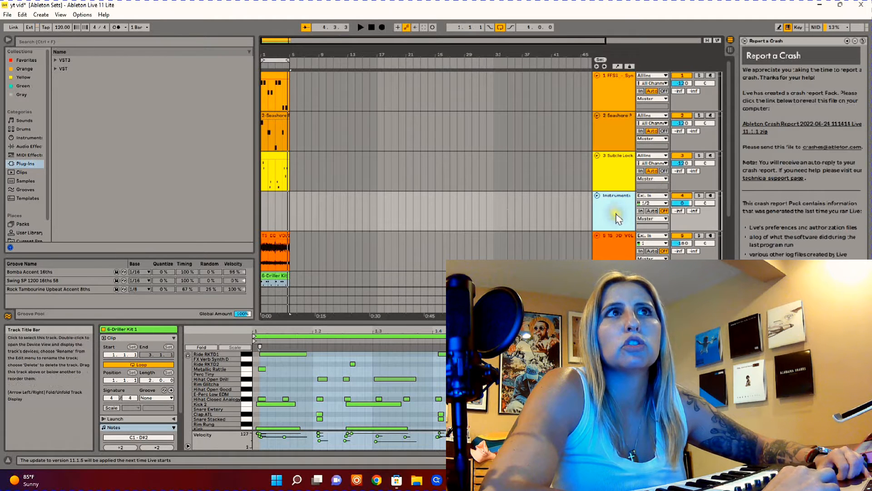
Step: Route the audio output of the FFSS Synth, Seashore Pad and Subtle Lock Pluck tracks to the Instruments track
{"action": "left_click", "coordinate": [649, 99]}
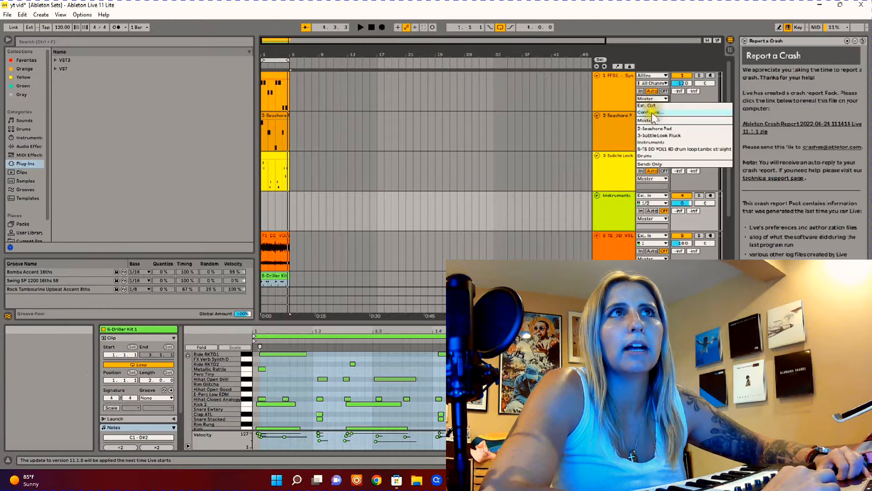
{"action": "left_click", "coordinate": [660, 144]}
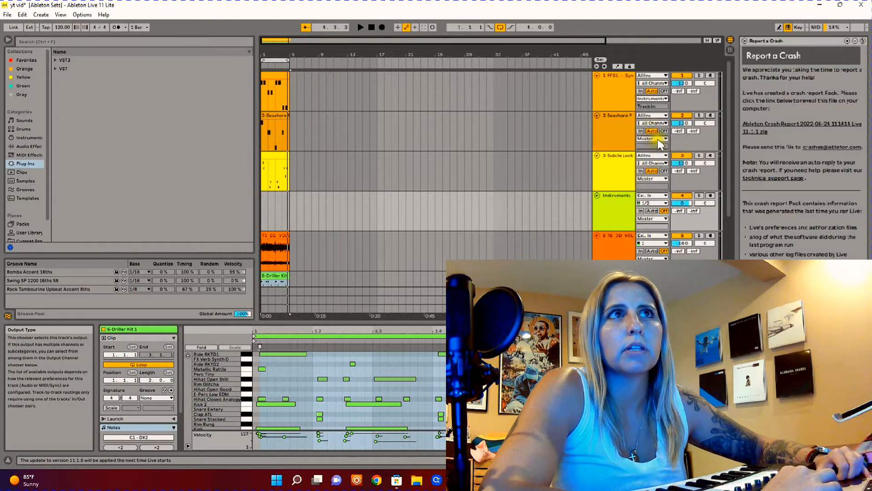
{"action": "left_click", "coordinate": [658, 139]}
{"action": "left_click", "coordinate": [664, 180]}
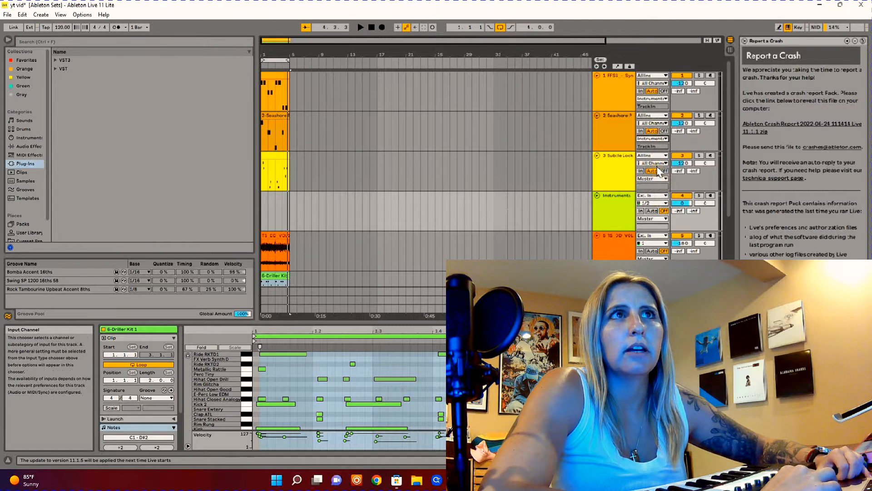
{"action": "left_click", "coordinate": [658, 178]}
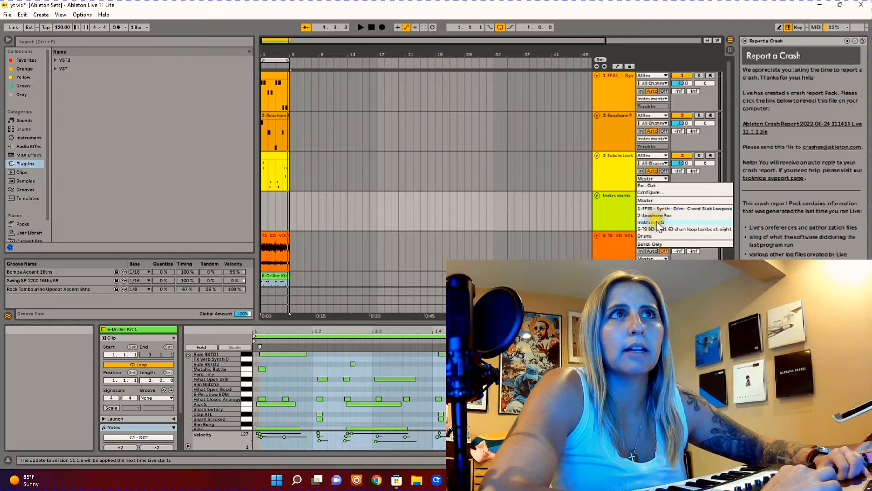
{"action": "left_click", "coordinate": [656, 223]}
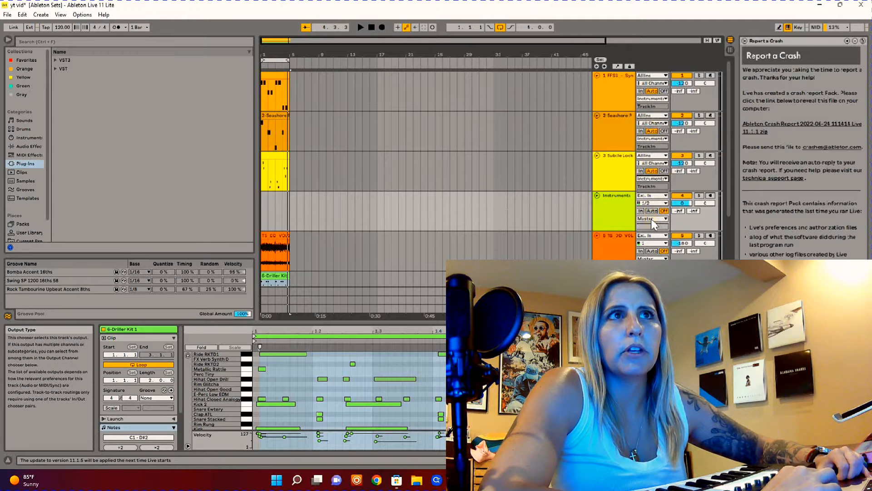
Step: Set the Instruments track's audio input to Resampling and select the track
{"action": "left_click", "coordinate": [652, 219]}
{"action": "left_click", "coordinate": [652, 219]}
{"action": "left_click", "coordinate": [658, 199]}
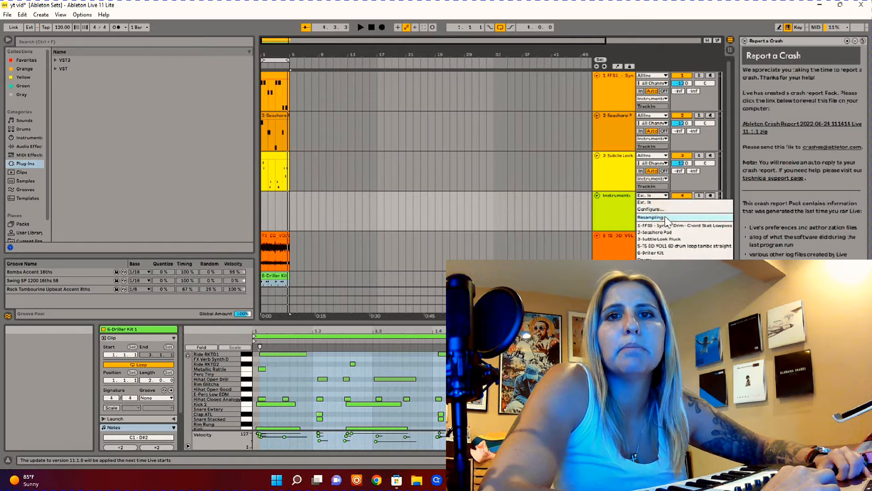
{"action": "left_click", "coordinate": [665, 218]}
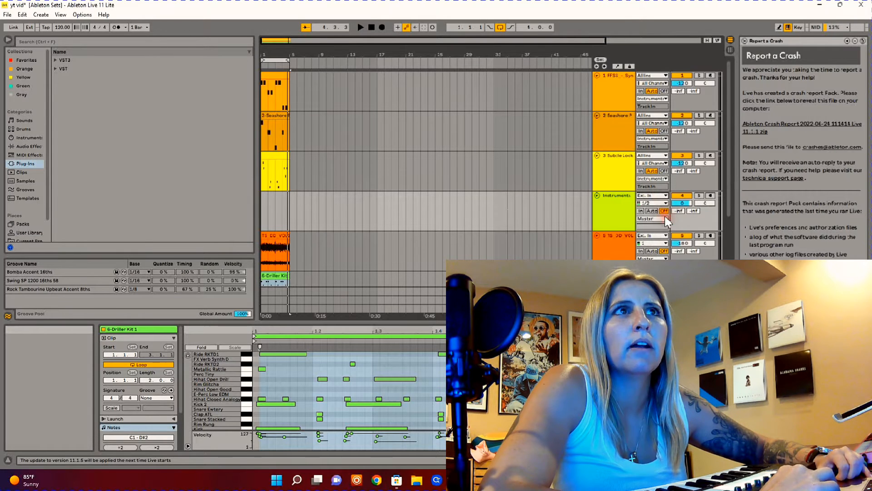
{"action": "left_click", "coordinate": [609, 223]}
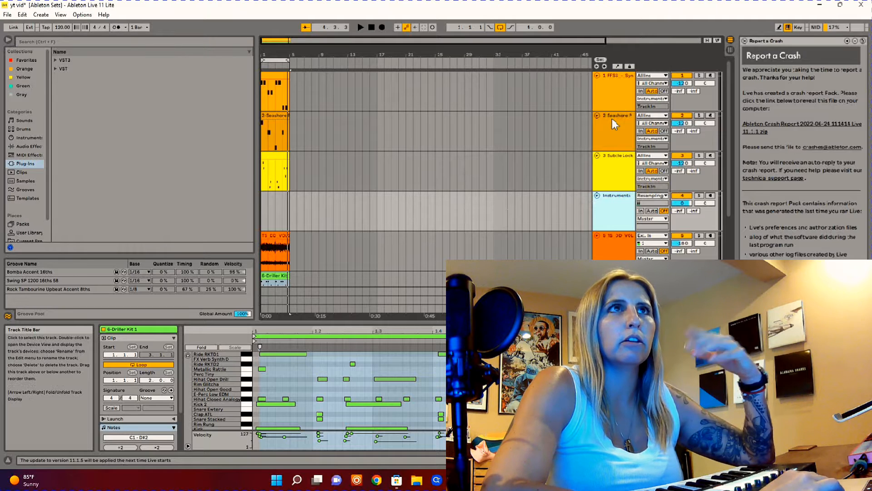
Step: Arm the Instruments track and record four bars of the synth tracks onto it from bar 1
{"action": "left_click", "coordinate": [616, 186]}
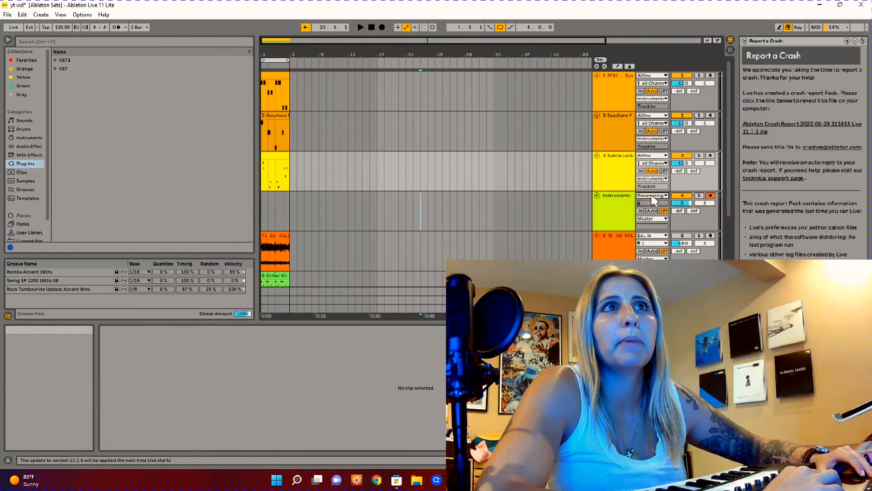
{"action": "left_click", "coordinate": [711, 197]}
{"action": "scroll", "coordinate": [711, 214], "scroll_direction": "down", "scroll_amount": 3}
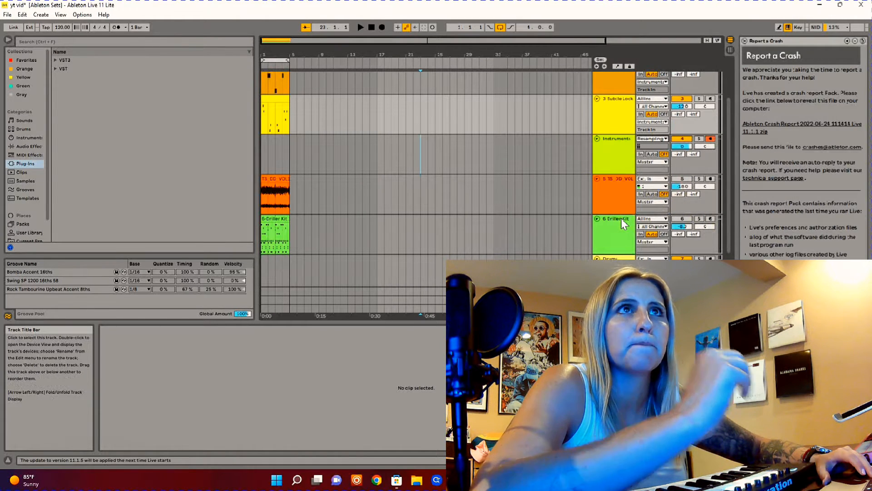
{"action": "scroll", "coordinate": [272, 159], "scroll_direction": "up", "scroll_amount": 2}
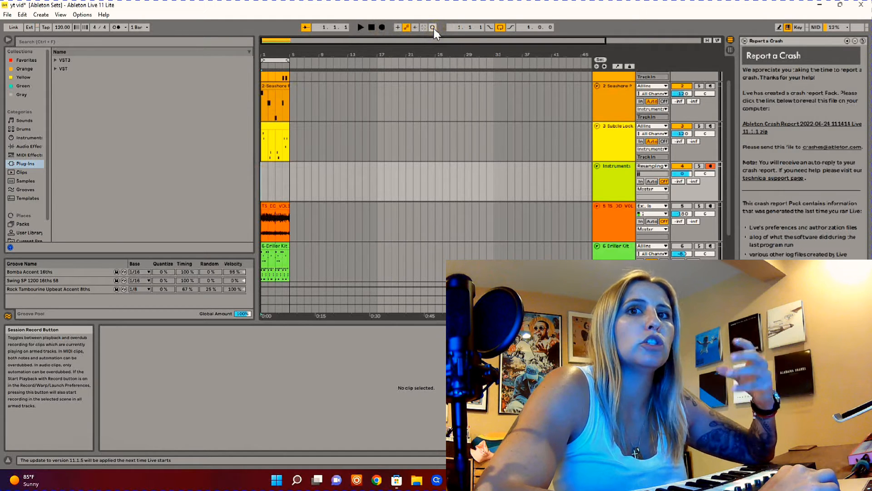
{"action": "left_click", "coordinate": [383, 27]}
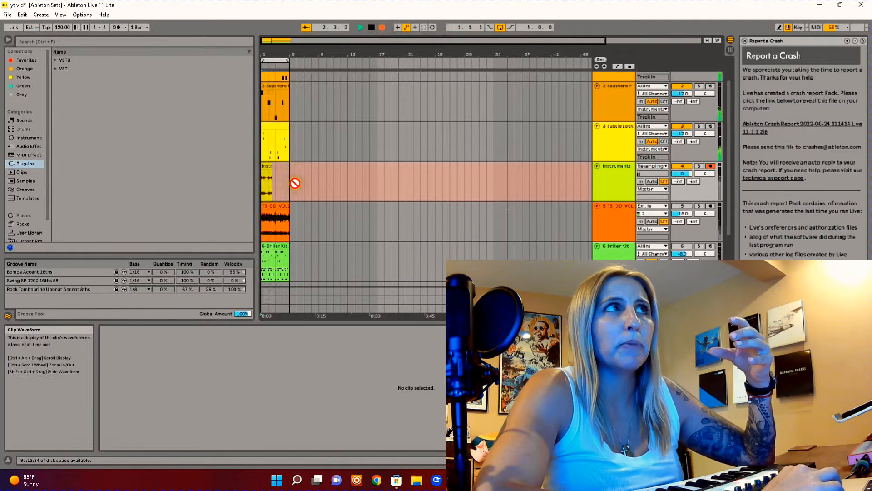
{"action": "scroll", "coordinate": [309, 136], "scroll_direction": "up", "scroll_amount": 1}
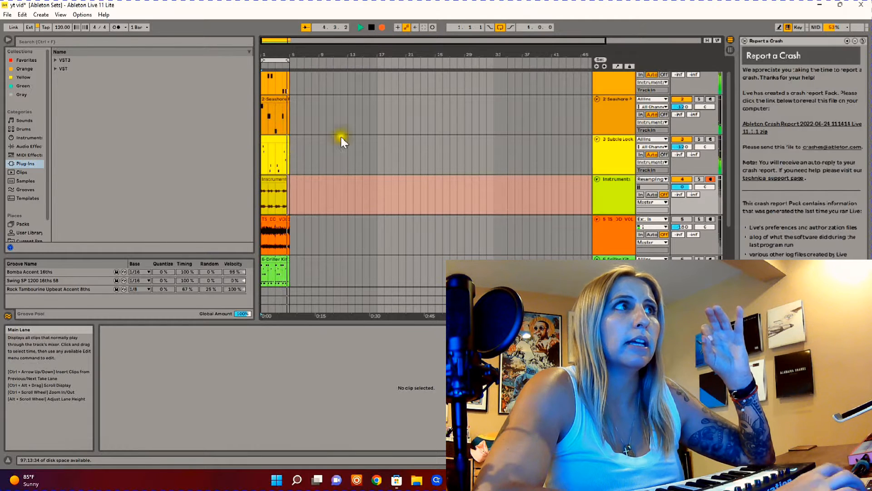
{"action": "key", "text": "space"}
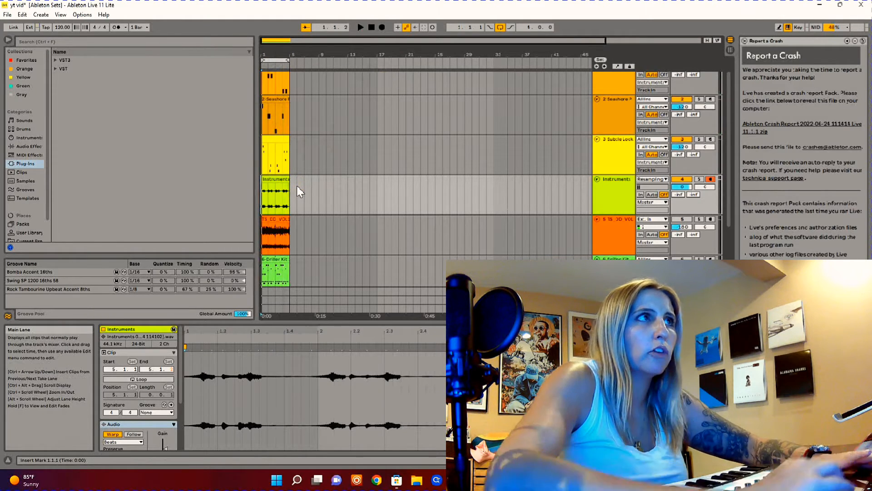
Step: Solo the Instruments track, play its recorded clip from the start, then unsolo the track and stop playback
{"action": "left_click", "coordinate": [265, 201]}
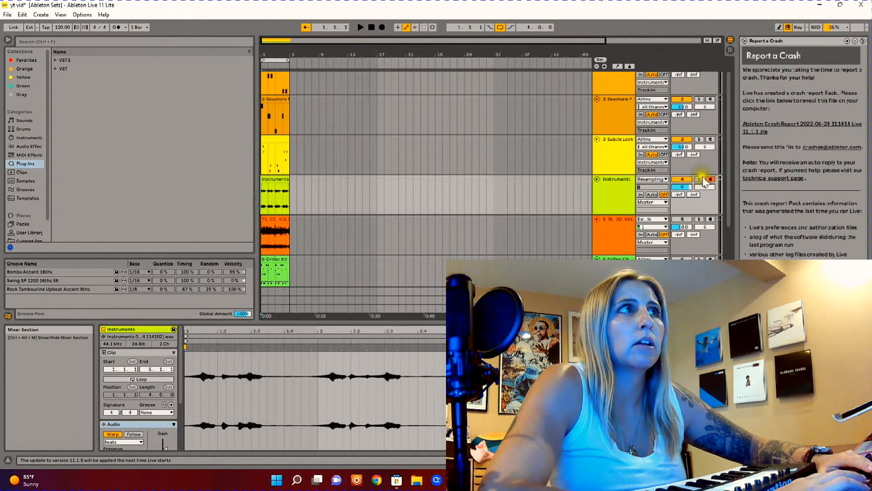
{"action": "left_click", "coordinate": [699, 179]}
{"action": "key", "text": "space"}
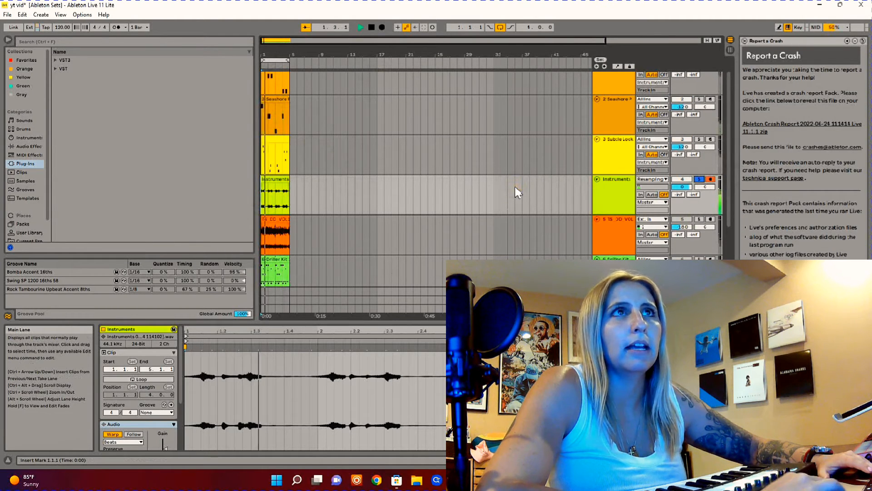
{"action": "scroll", "coordinate": [515, 186], "scroll_direction": "up", "scroll_amount": 1}
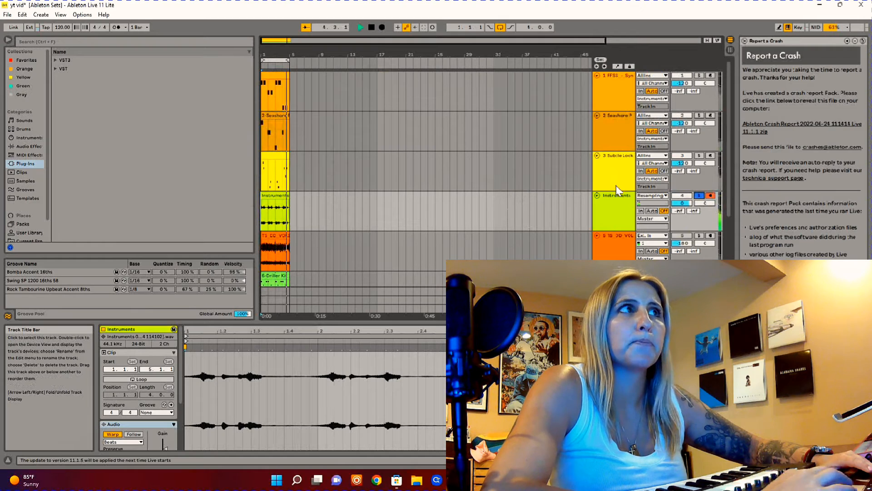
{"action": "left_click", "coordinate": [700, 196]}
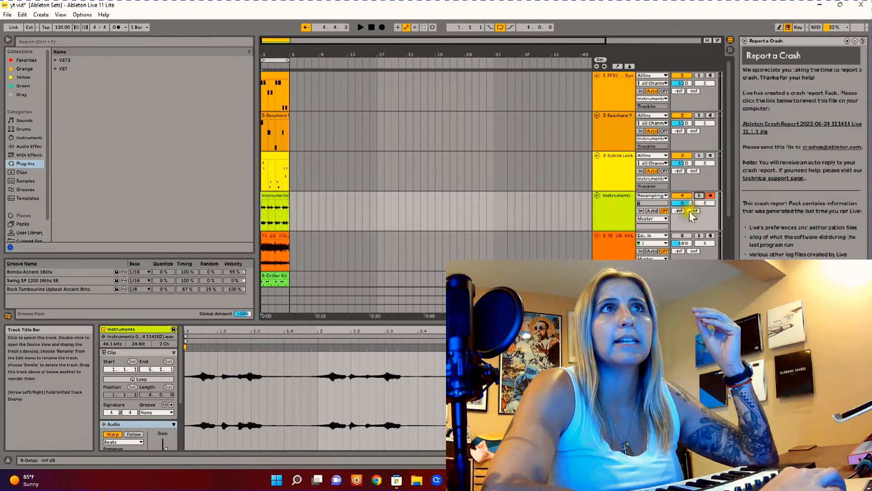
Step: Deactivate the Subtle Lock Pluck, Seashore Pad and FFSS Synth tracks
{"action": "left_click", "coordinate": [682, 156]}
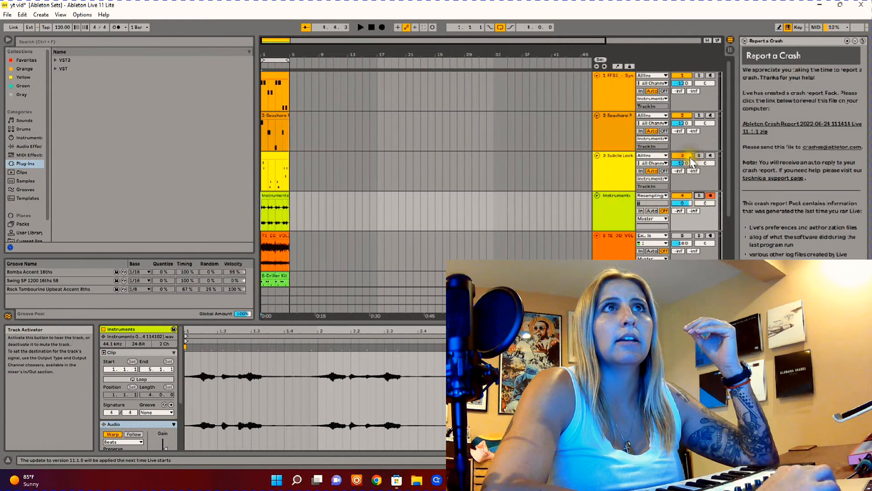
{"action": "left_click", "coordinate": [688, 116]}
{"action": "left_click", "coordinate": [688, 75]}
Step: Route the audio output of the FFSS Synth, Seashore Pad and Subtle Lock Pluck tracks back to Master
{"action": "left_click", "coordinate": [652, 99]}
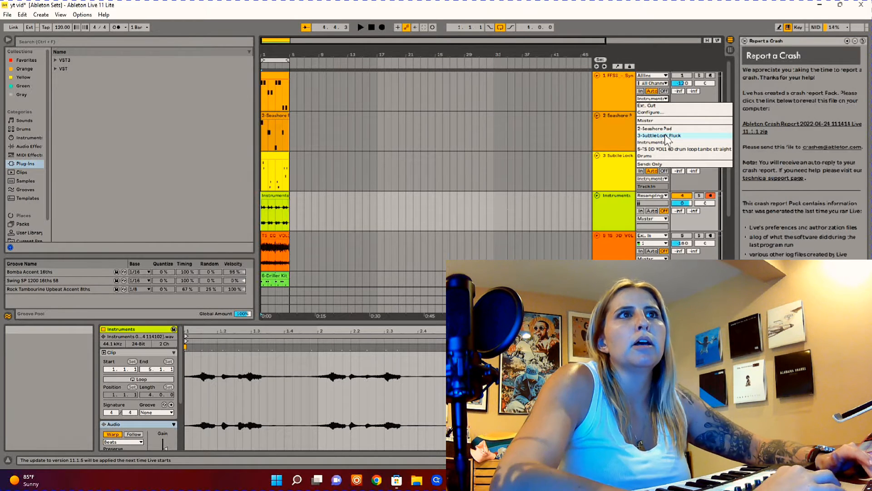
{"action": "left_click", "coordinate": [623, 259]}
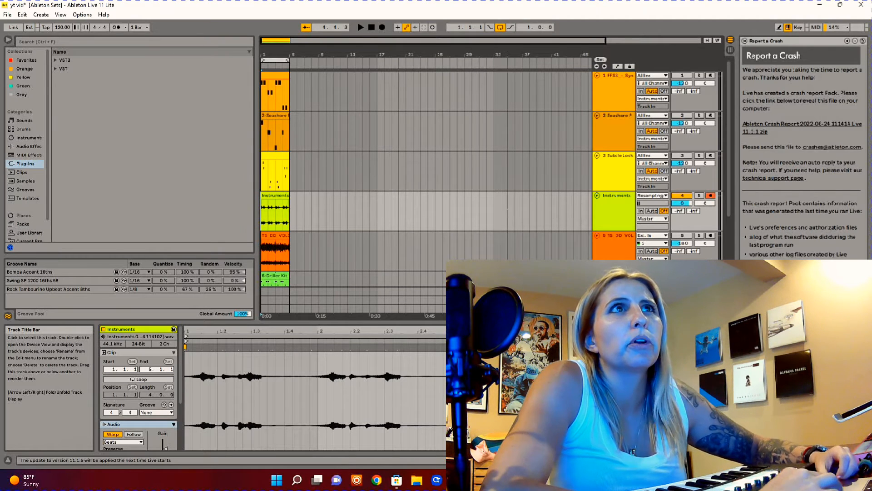
{"action": "left_click", "coordinate": [654, 115]}
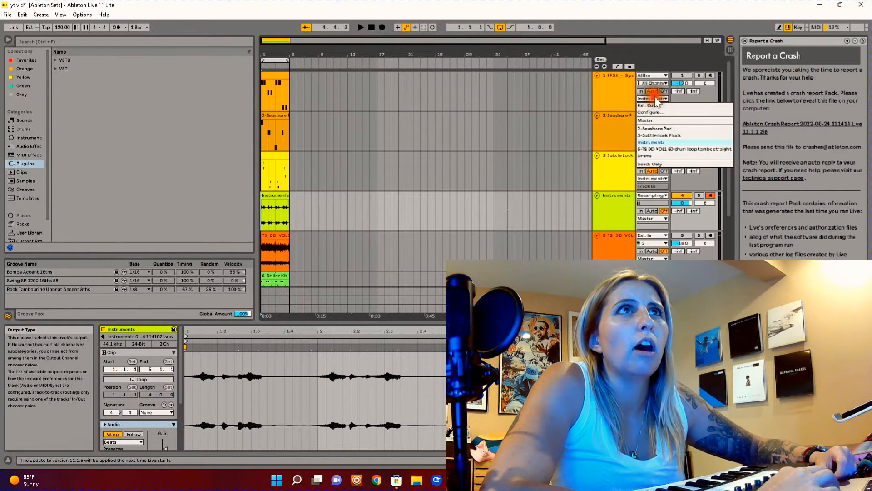
{"action": "left_click", "coordinate": [657, 117]}
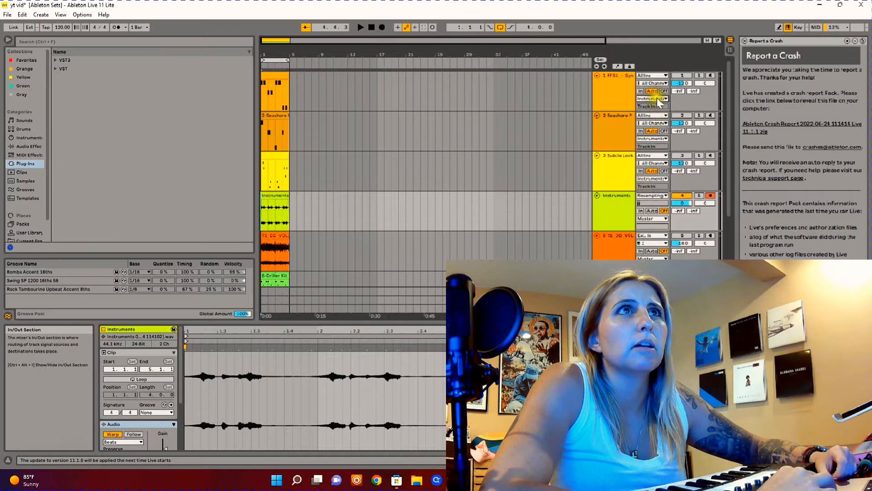
{"action": "left_click", "coordinate": [653, 138]}
{"action": "left_click", "coordinate": [656, 162]}
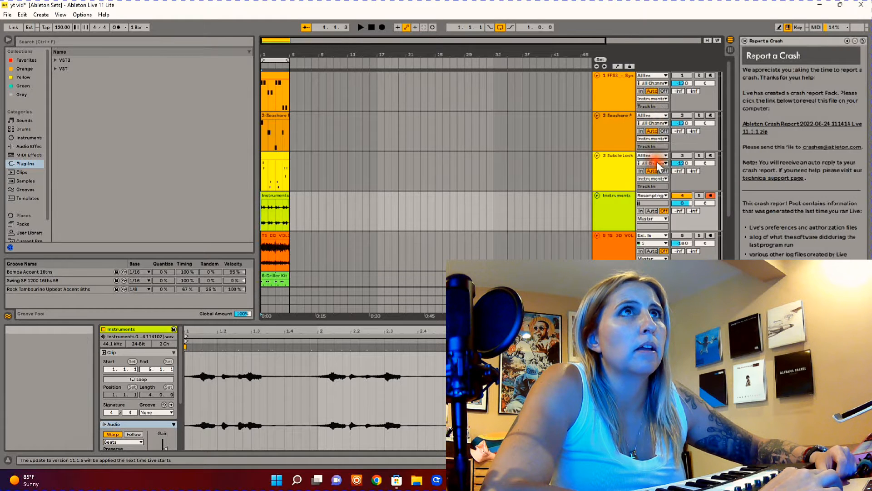
{"action": "left_click", "coordinate": [652, 99]}
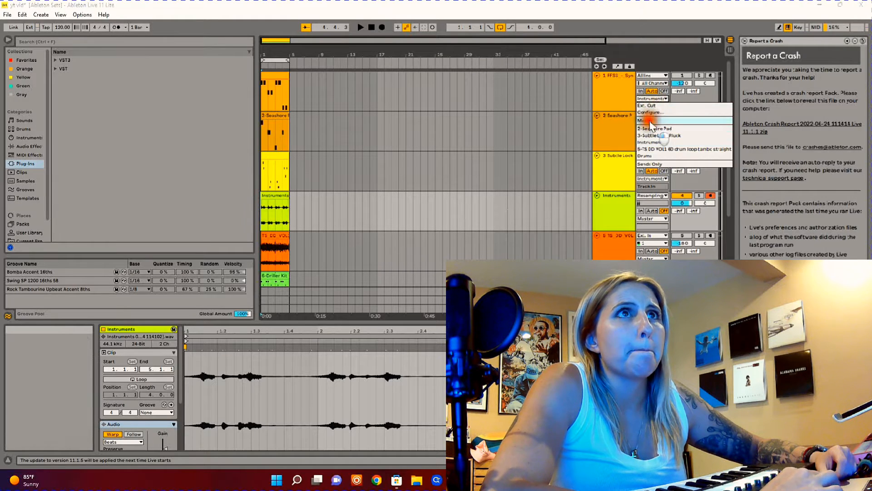
{"action": "left_click", "coordinate": [646, 121]}
{"action": "left_click", "coordinate": [653, 179]}
{"action": "left_click", "coordinate": [651, 201]}
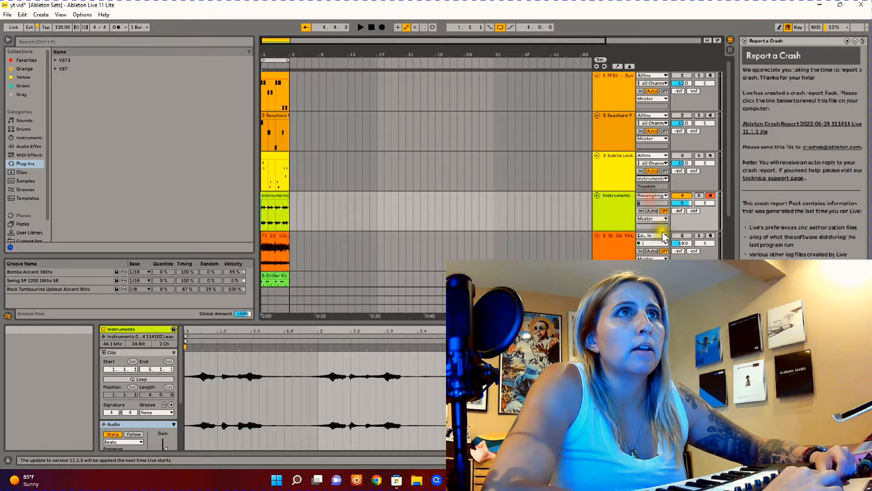
Step: Set the Instruments track's audio input back to Ext. In
{"action": "scroll", "coordinate": [651, 196], "scroll_direction": "down", "scroll_amount": 1}
{"action": "left_click", "coordinate": [651, 168]}
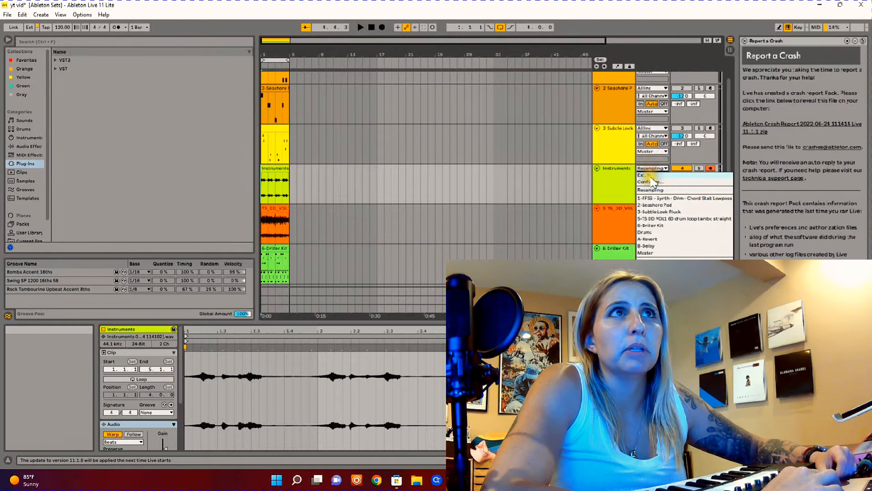
{"action": "left_click", "coordinate": [649, 175]}
Step: Set the Drums track's audio input to Resampling
{"action": "scroll", "coordinate": [654, 182], "scroll_direction": "down", "scroll_amount": 2}
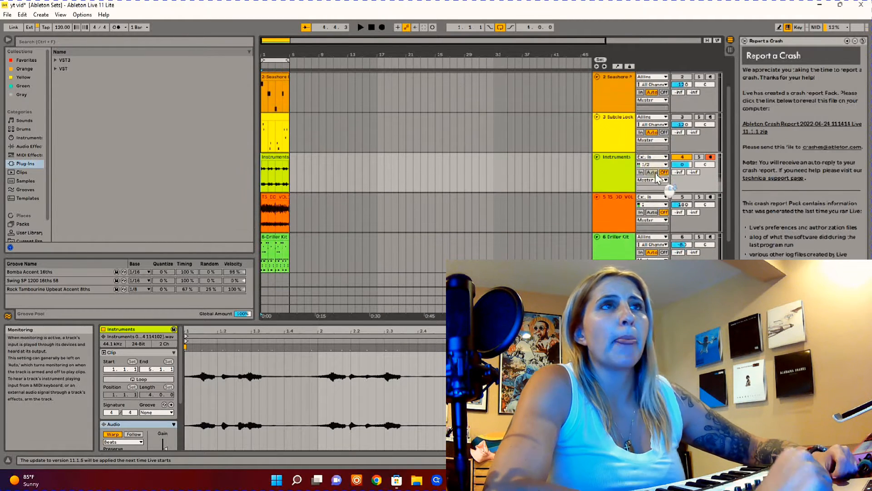
{"action": "scroll", "coordinate": [659, 230], "scroll_direction": "down", "scroll_amount": 1}
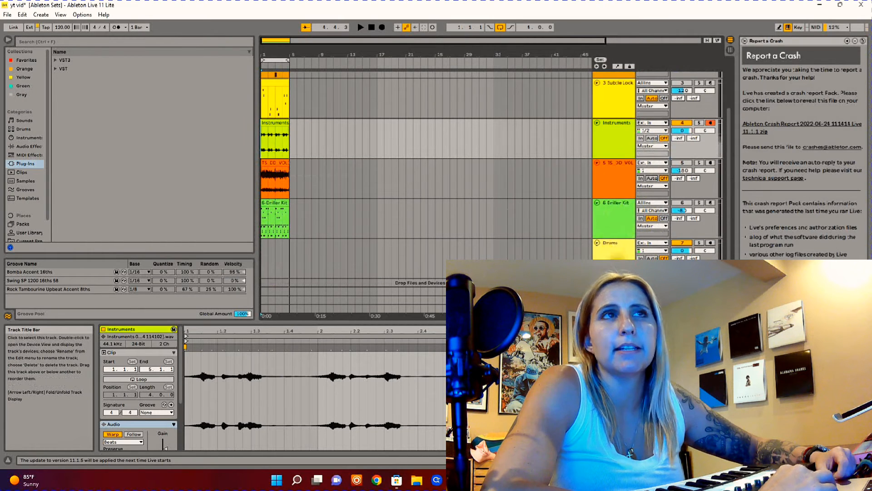
{"action": "left_click", "coordinate": [646, 245]}
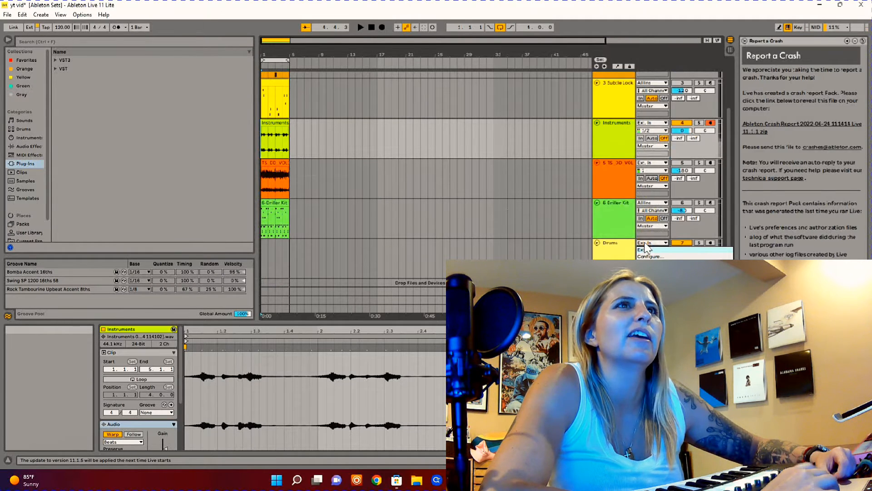
{"action": "left_click", "coordinate": [651, 264]}
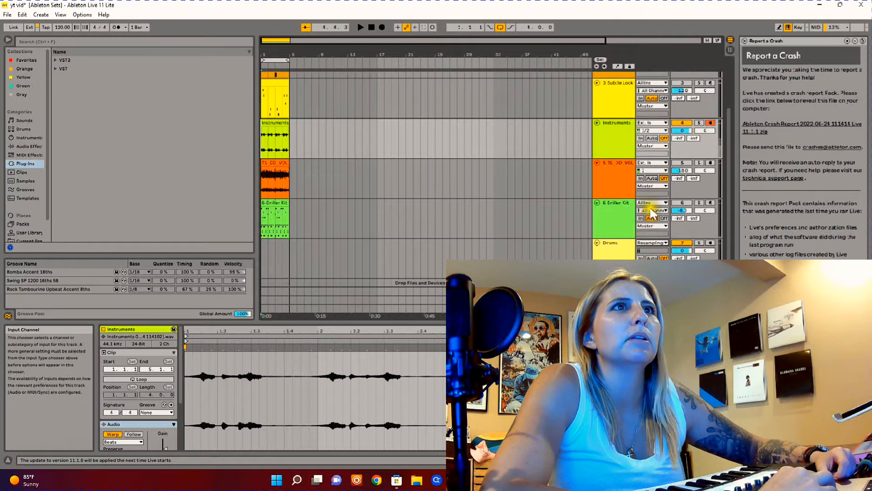
Step: Route the audio output of the Driller Kit and tambourine drum loop tracks to the Drums track
{"action": "left_click", "coordinate": [652, 226]}
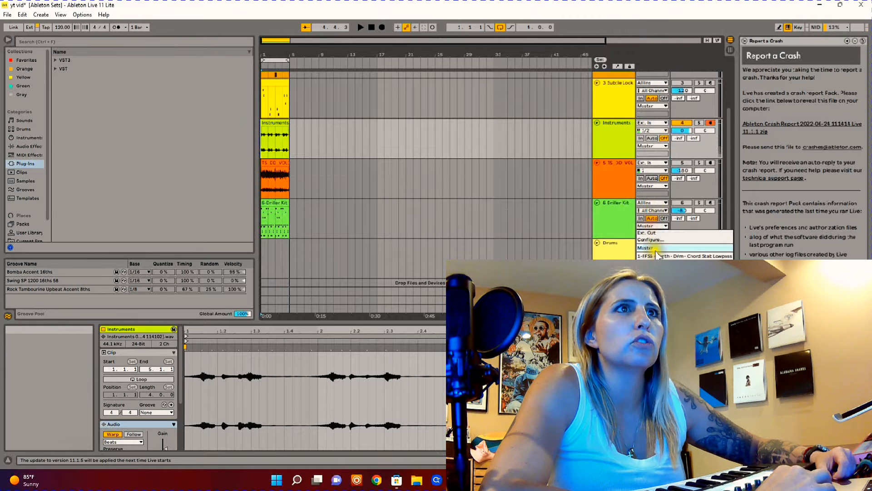
{"action": "left_click", "coordinate": [653, 226]}
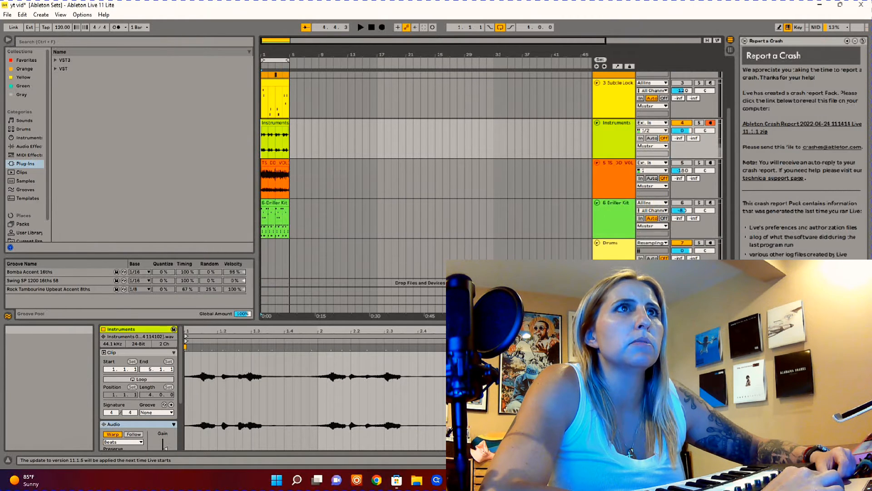
{"action": "left_click", "coordinate": [652, 186]}
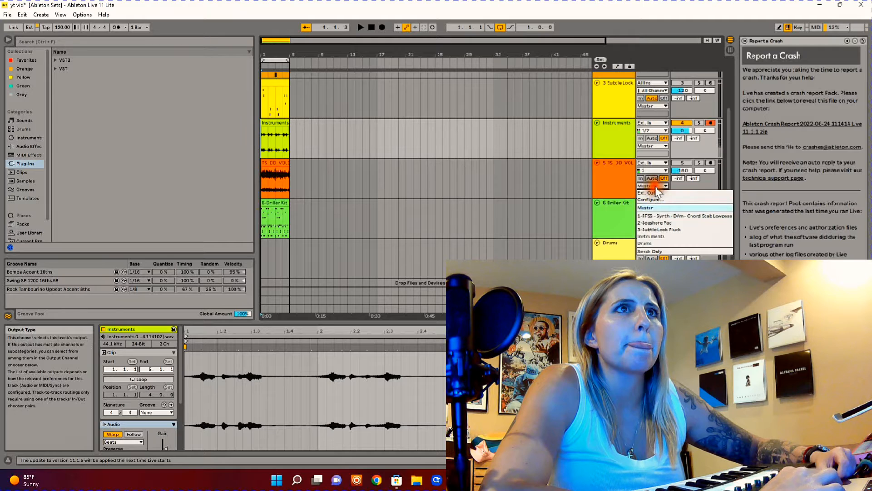
{"action": "left_click", "coordinate": [663, 244]}
Step: Deactivate the Instruments track and activate the tambourine drum loop and Driller Kit tracks
{"action": "scroll", "coordinate": [684, 182], "scroll_direction": "up", "scroll_amount": 2}
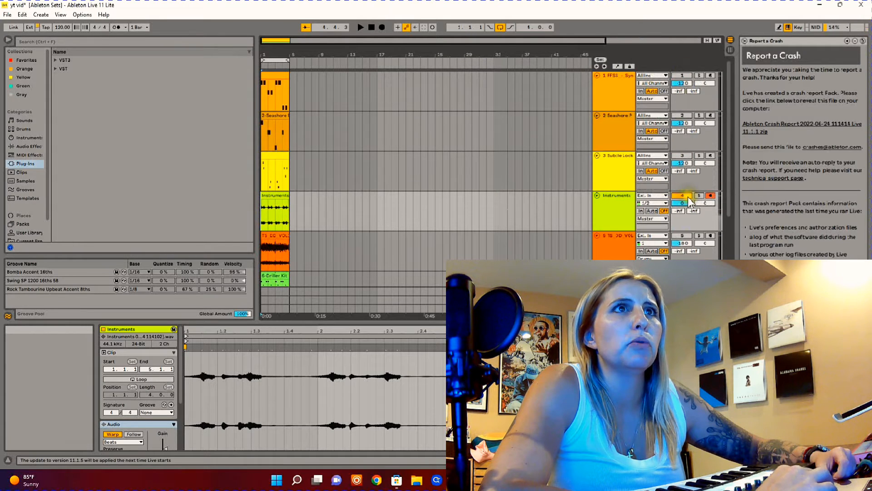
{"action": "scroll", "coordinate": [688, 204], "scroll_direction": "down", "scroll_amount": 1}
{"action": "left_click", "coordinate": [689, 220]}
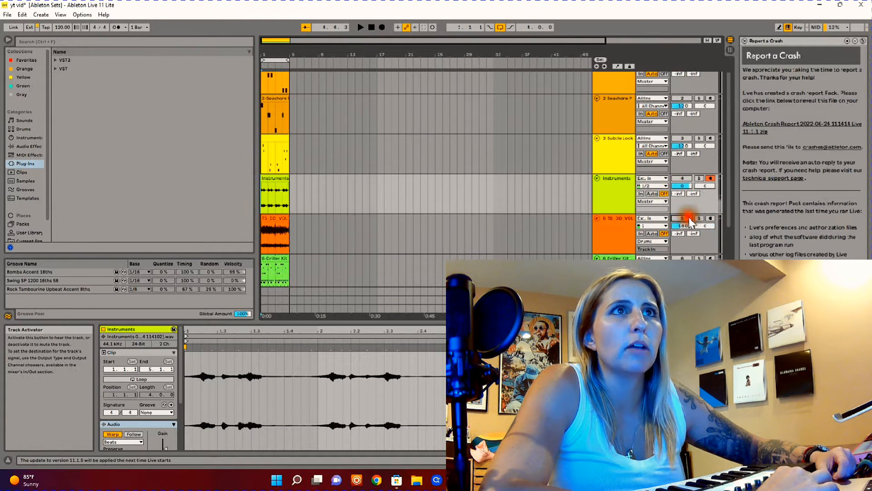
{"action": "scroll", "coordinate": [700, 245], "scroll_direction": "down", "scroll_amount": 3}
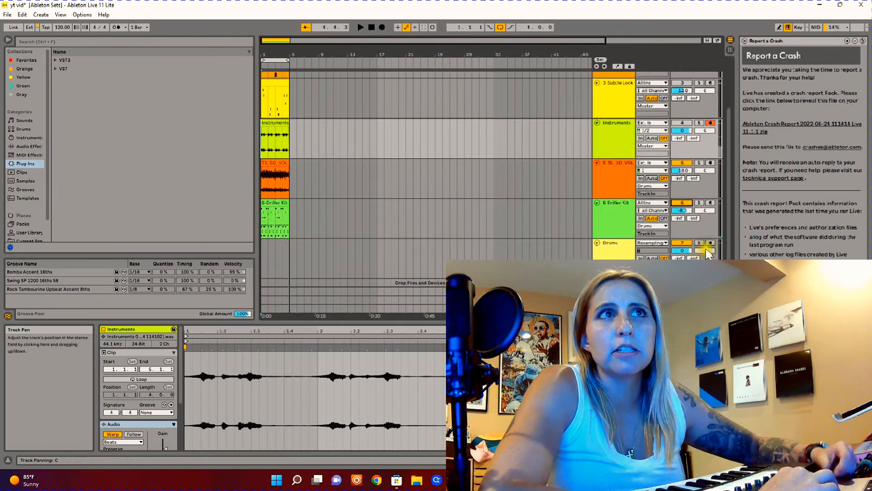
Step: Arm the Drums track, record the resampled drums onto it from 1.1.1 for four bars, and play back the recording
{"action": "left_click", "coordinate": [712, 243]}
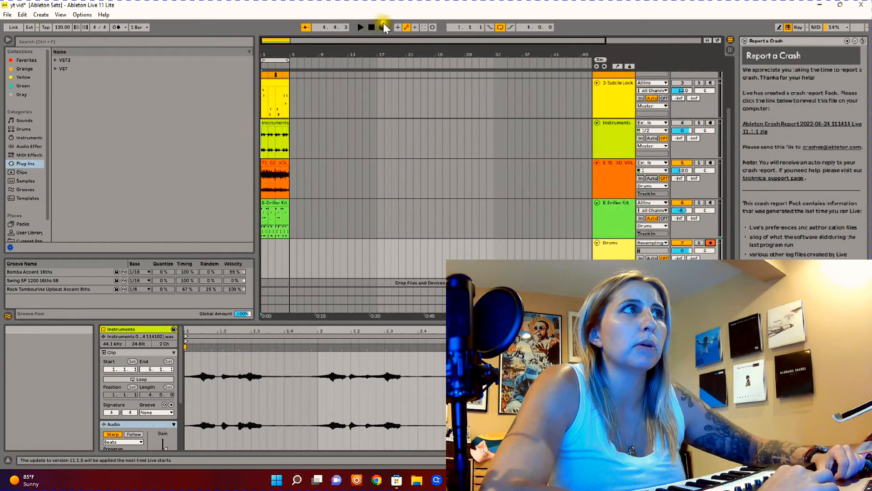
{"action": "left_click", "coordinate": [262, 259]}
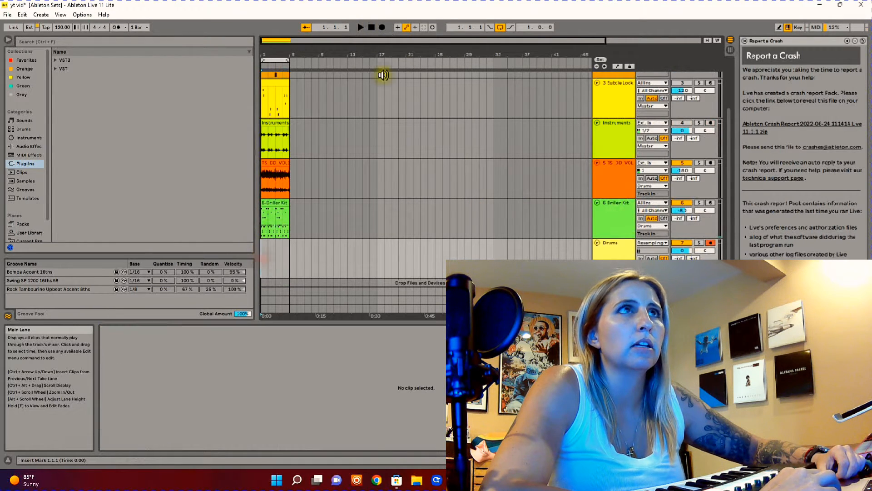
{"action": "left_click", "coordinate": [383, 27]}
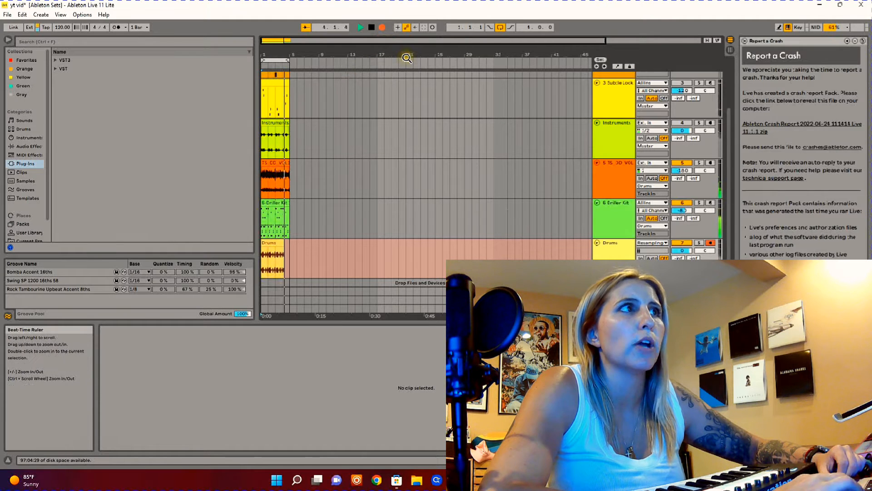
{"action": "key", "text": "space"}
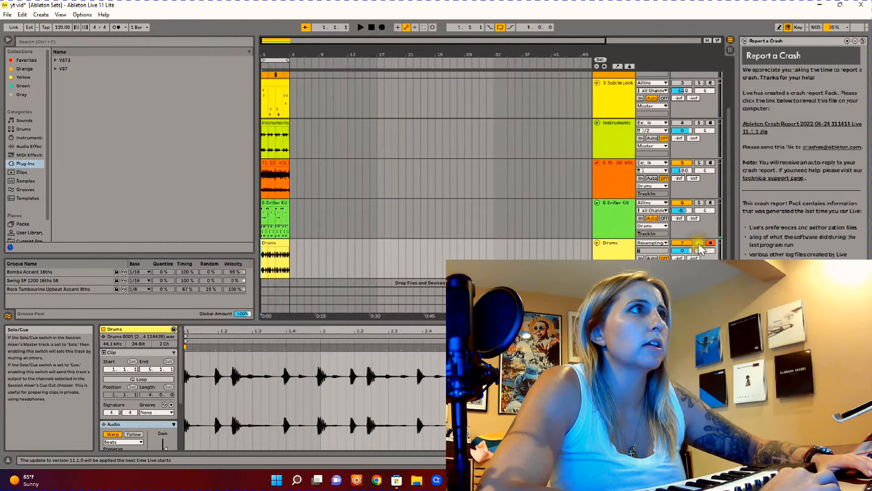
{"action": "left_click", "coordinate": [263, 261]}
{"action": "key", "text": "space"}
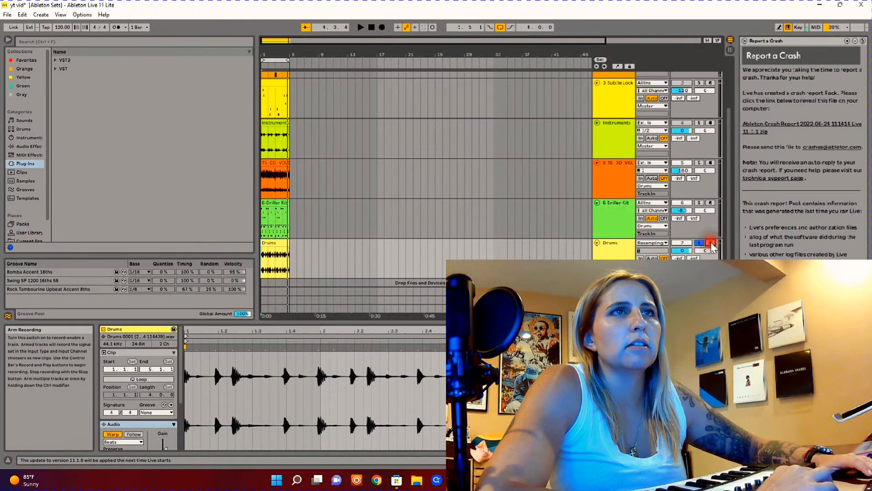
Step: Reactivate the Instruments track and the three synth tracks above it
{"action": "scroll", "coordinate": [697, 232], "scroll_direction": "up", "scroll_amount": 3}
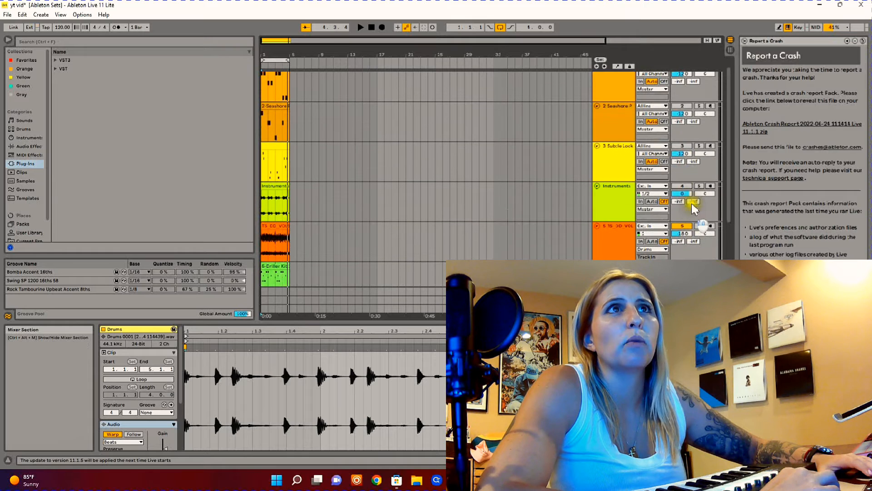
{"action": "left_click", "coordinate": [682, 146]}
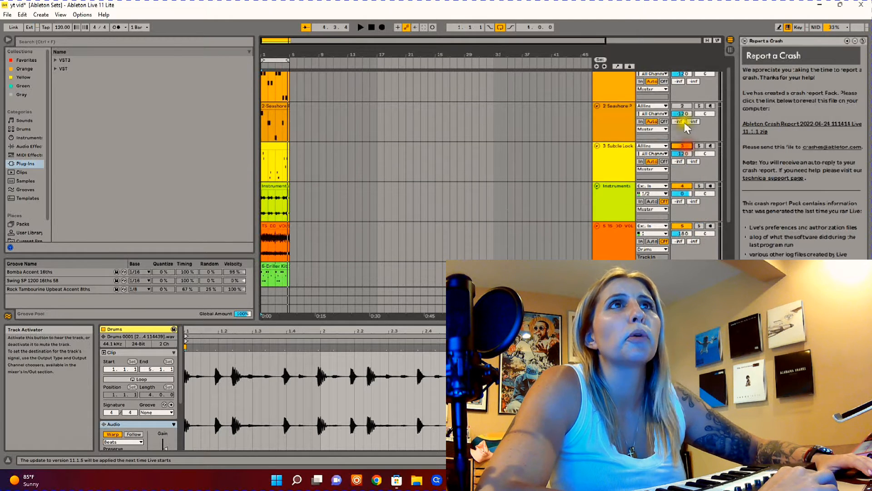
{"action": "left_click", "coordinate": [682, 106]}
{"action": "scroll", "coordinate": [684, 108], "scroll_direction": "up", "scroll_amount": 1}
{"action": "left_click", "coordinate": [682, 75]}
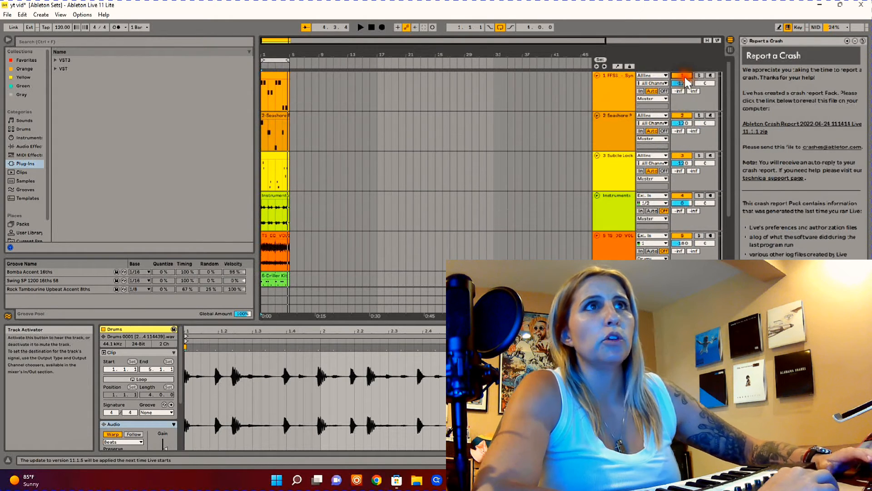
Step: Move the Instruments track below the Driller Kit track, directly above the Drums track
{"action": "scroll", "coordinate": [568, 229], "scroll_direction": "down", "scroll_amount": 3}
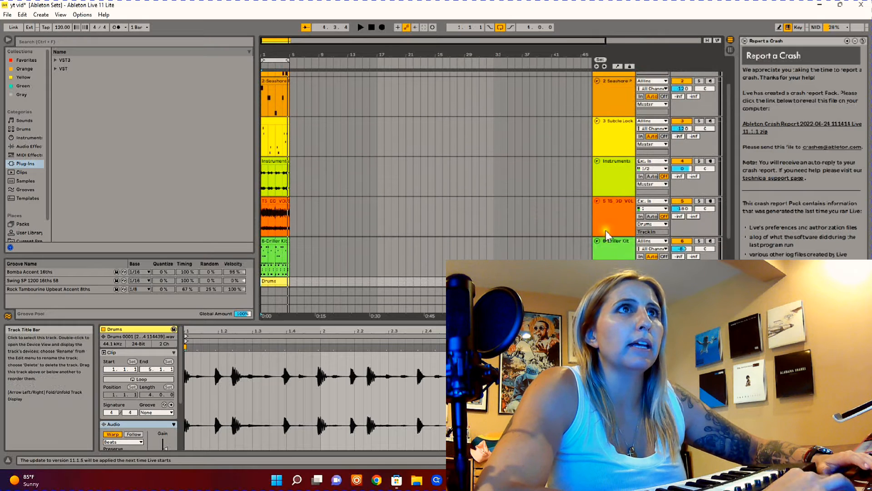
{"action": "scroll", "coordinate": [608, 189], "scroll_direction": "down", "scroll_amount": 4}
{"action": "left_click_drag", "start_coordinate": [609, 124], "coordinate": [595, 245]}
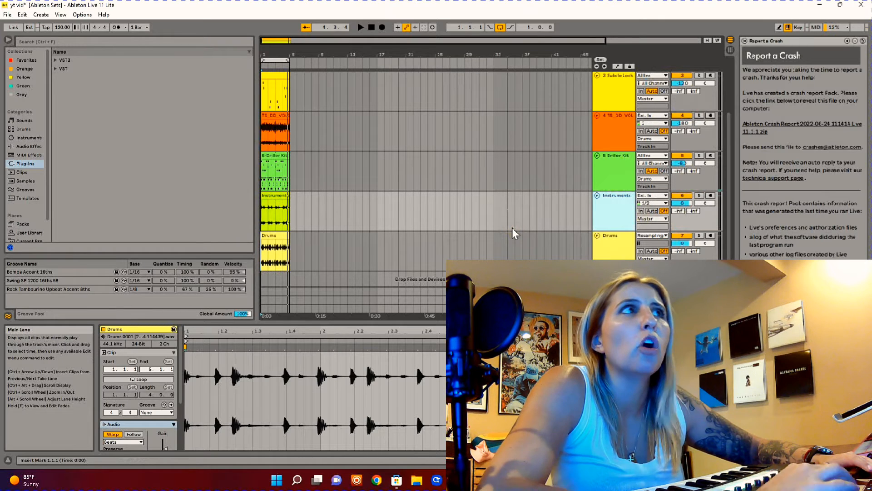
{"action": "scroll", "coordinate": [516, 237], "scroll_direction": "up", "scroll_amount": 3}
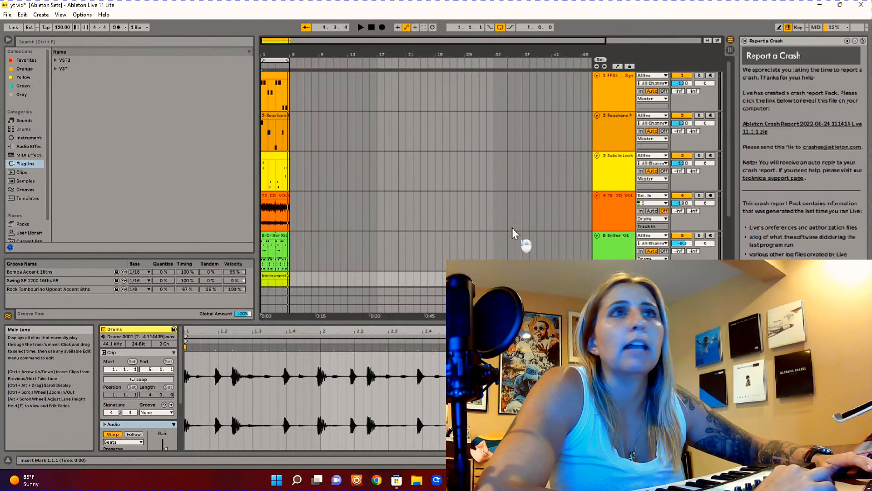
{"action": "left_click", "coordinate": [610, 250]}
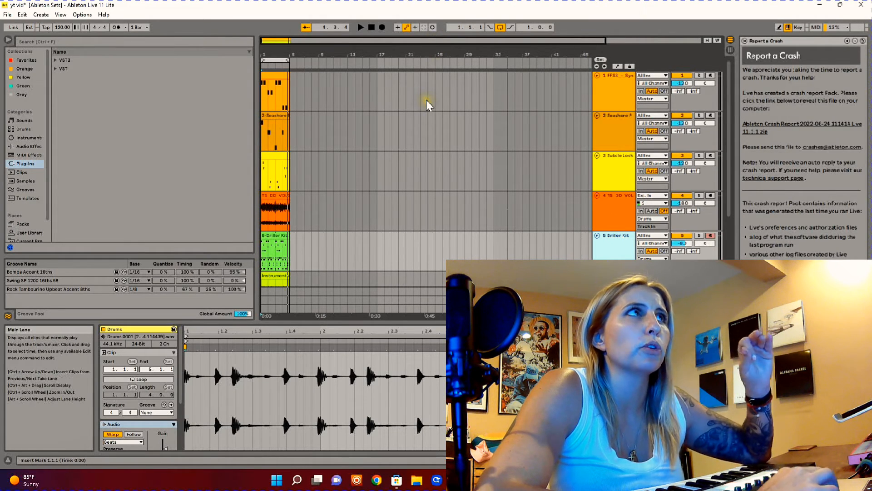
{"action": "left_click", "coordinate": [415, 106]}
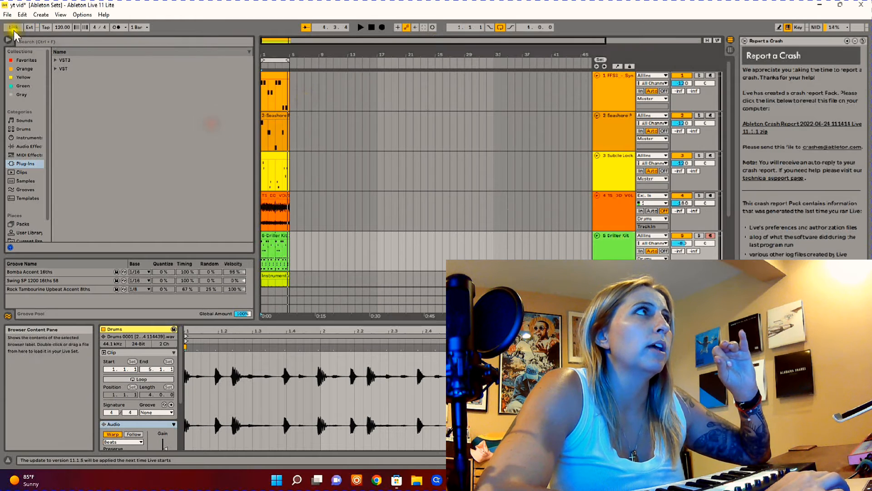
{"action": "left_click", "coordinate": [7, 15]}
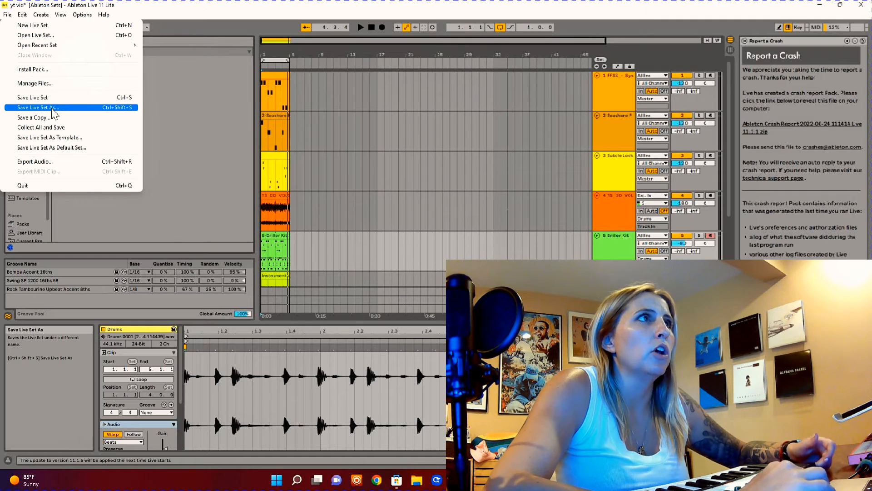
{"action": "left_click", "coordinate": [189, 156]}
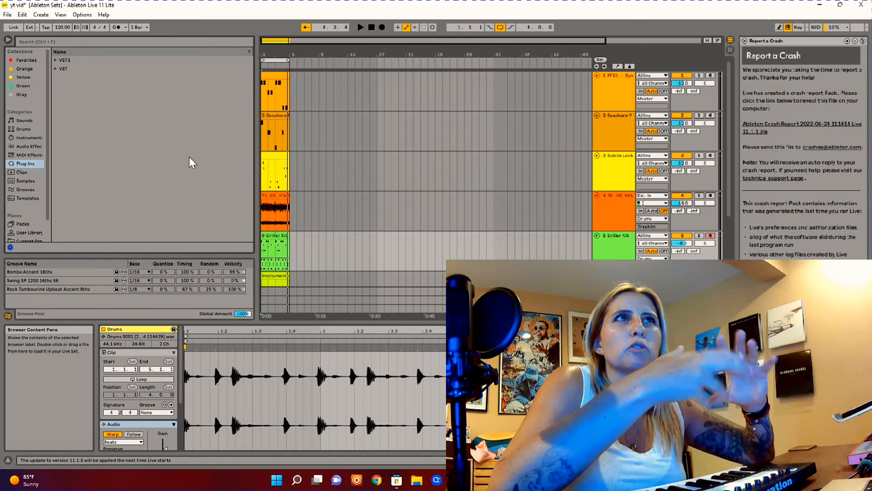
{"action": "left_click", "coordinate": [415, 112]}
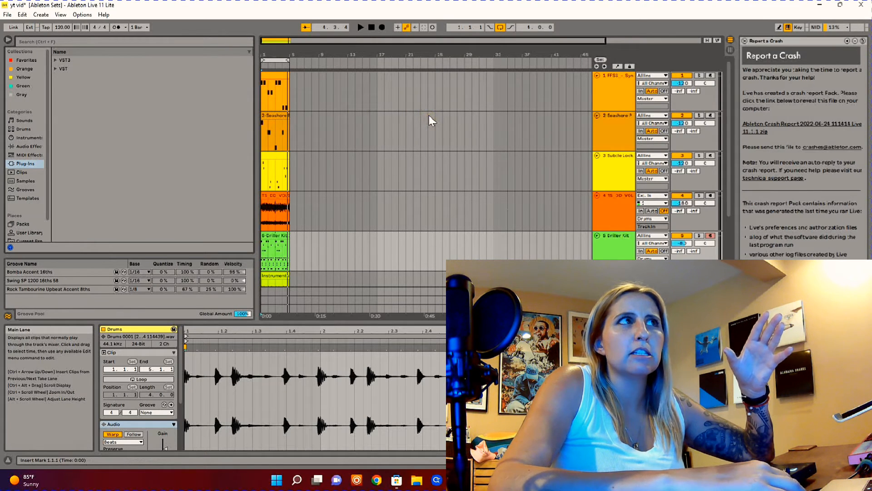
{"action": "left_click", "coordinate": [312, 173]}
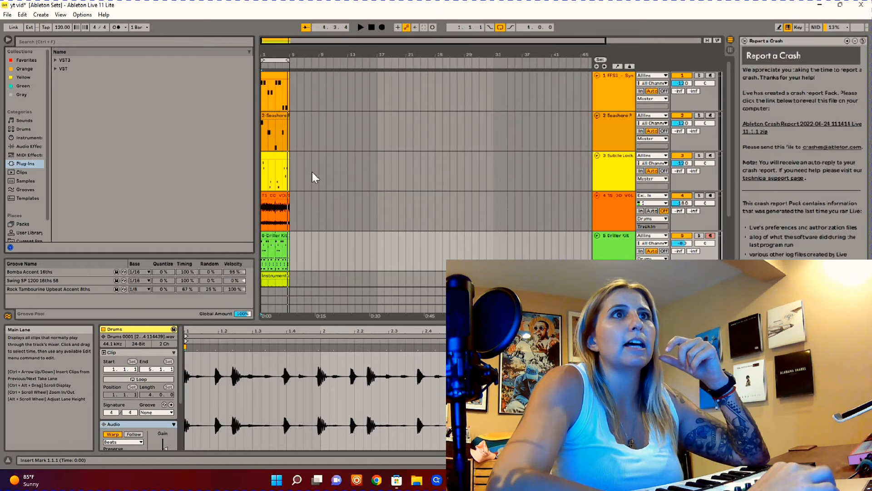
{"action": "scroll", "coordinate": [636, 209], "scroll_direction": "down", "scroll_amount": 5}
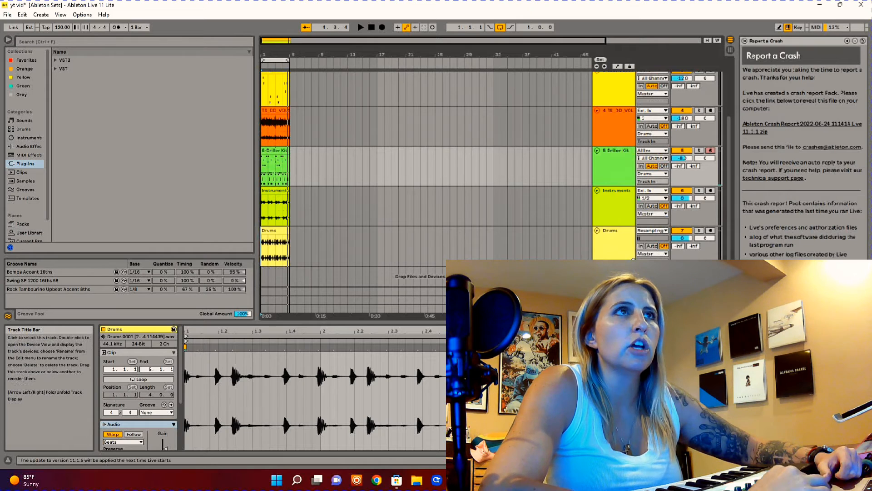
{"action": "scroll", "coordinate": [449, 182], "scroll_direction": "up", "scroll_amount": 3}
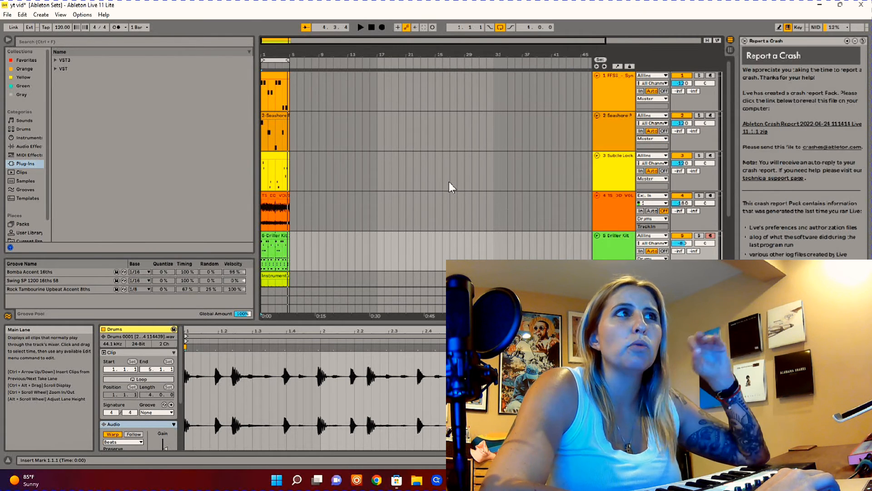
Step: Deactivate the Driller Kit, the tambourine drum loop and the three synth tracks, leaving only Instruments and Drums active
{"action": "scroll", "coordinate": [504, 212], "scroll_direction": "down", "scroll_amount": 2}
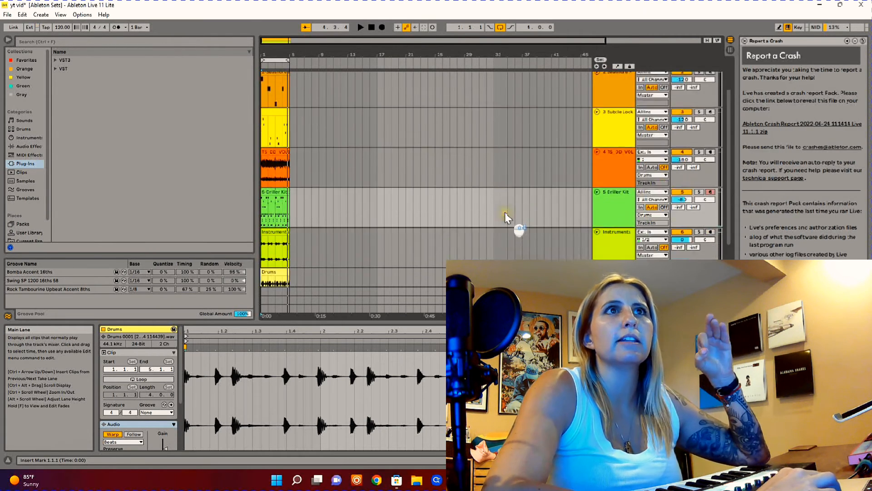
{"action": "scroll", "coordinate": [506, 218], "scroll_direction": "down", "scroll_amount": 1}
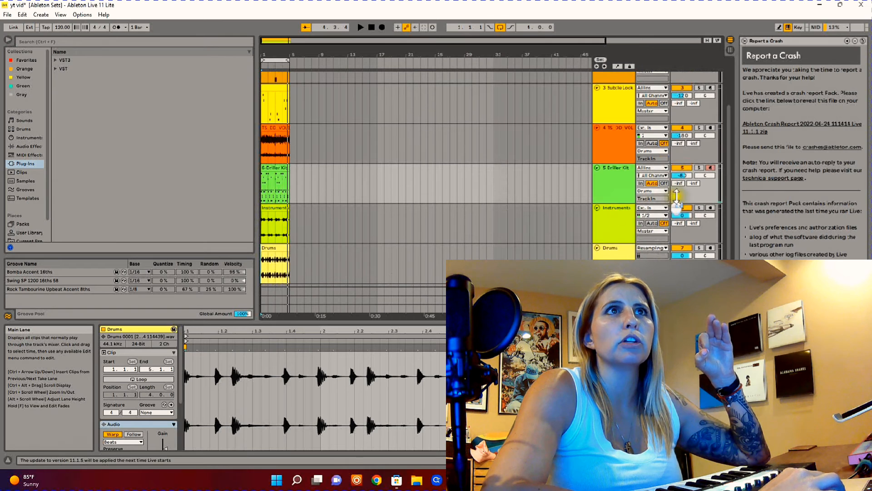
{"action": "left_click", "coordinate": [690, 169]}
{"action": "scroll", "coordinate": [691, 171], "scroll_direction": "up", "scroll_amount": 3}
{"action": "left_click", "coordinate": [688, 196]}
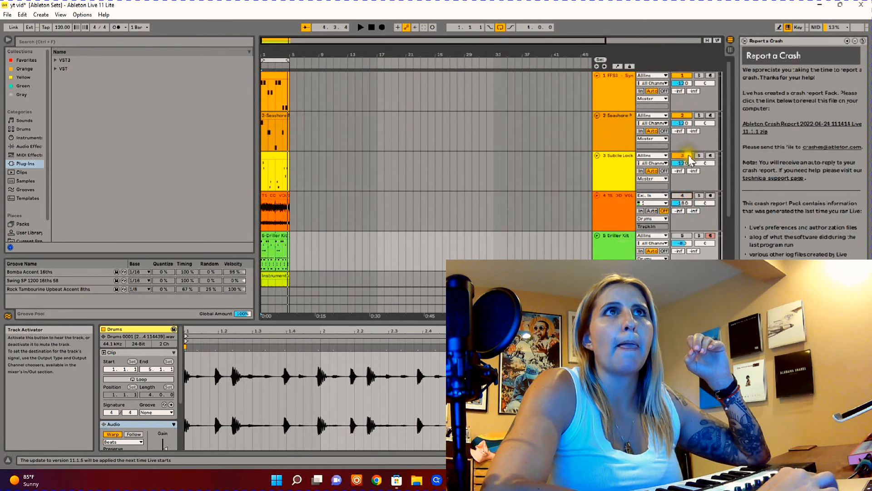
{"action": "left_click", "coordinate": [688, 156]}
{"action": "left_click", "coordinate": [686, 116]}
{"action": "left_click", "coordinate": [684, 76]}
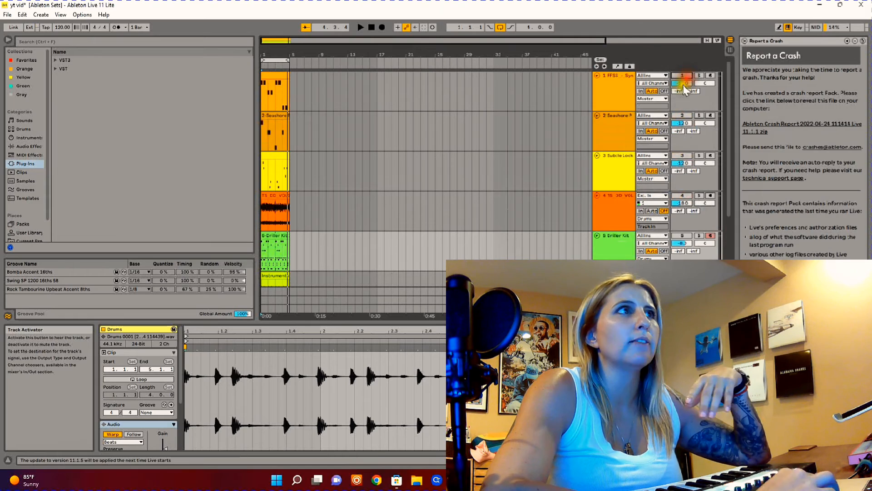
Step: Play the recorded Instruments and Drums clips together from the start of the arrangement
{"action": "scroll", "coordinate": [511, 241], "scroll_direction": "down", "scroll_amount": 4}
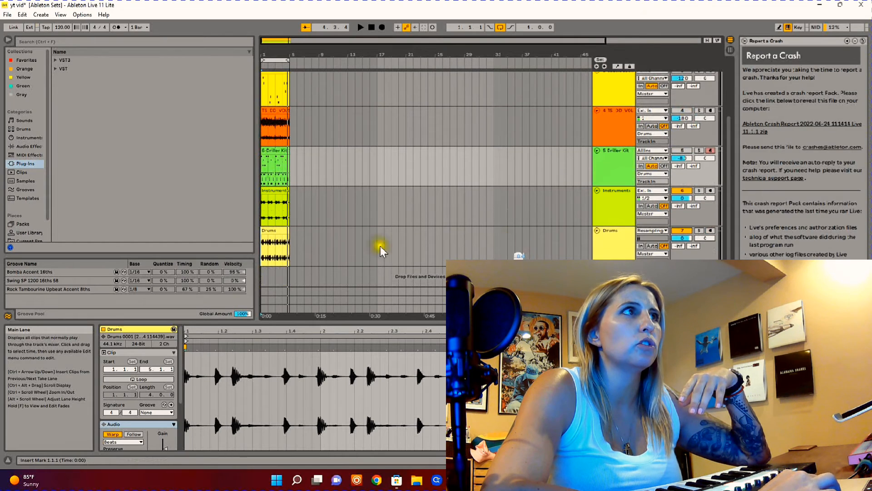
{"action": "left_click", "coordinate": [262, 214]}
{"action": "key", "text": "space"}
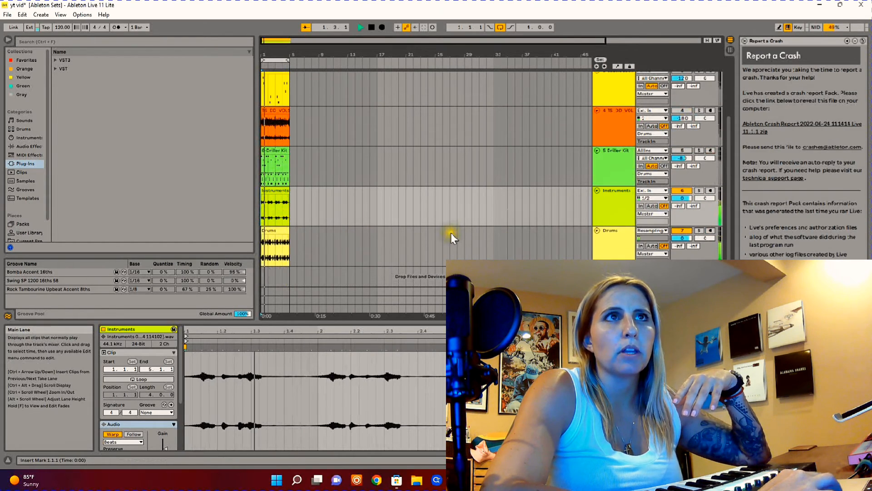